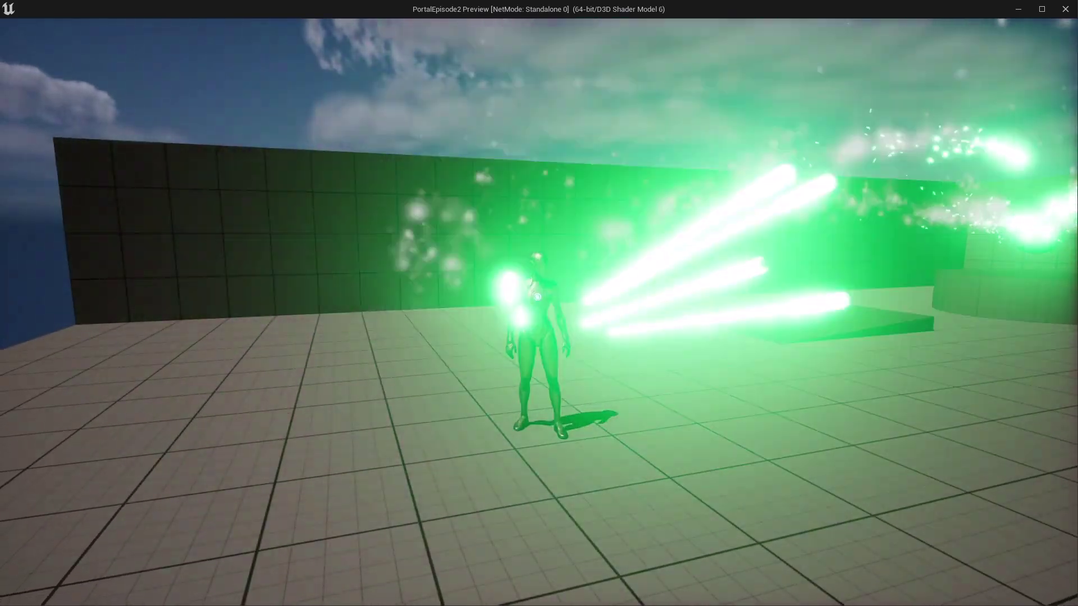
# - Playtest the homing projectiles by moving the character around the level, and end the preview
pyautogui.press('w')
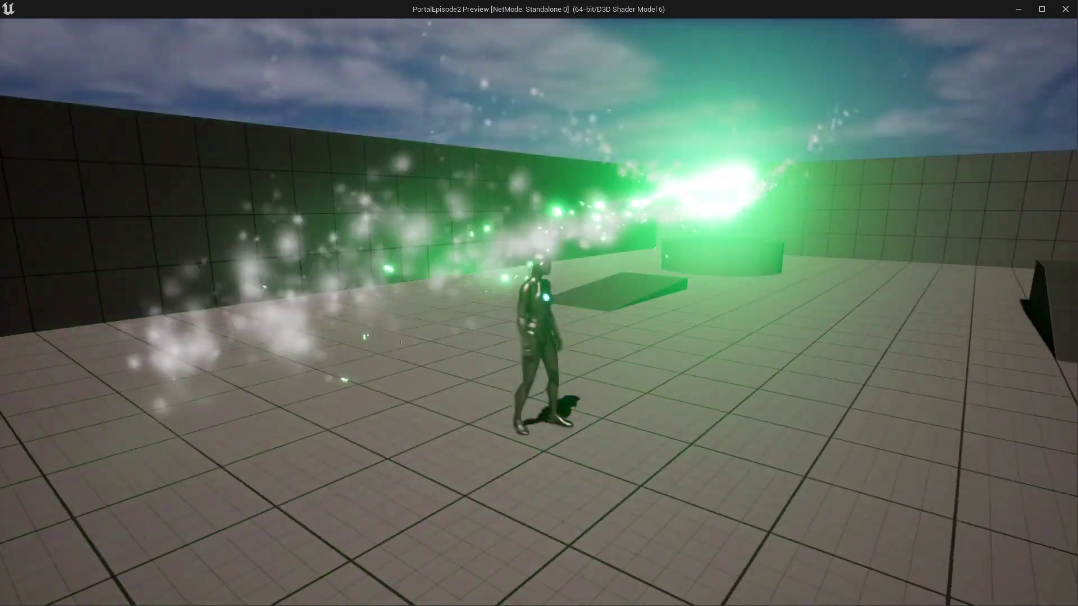
pyautogui.press('w')
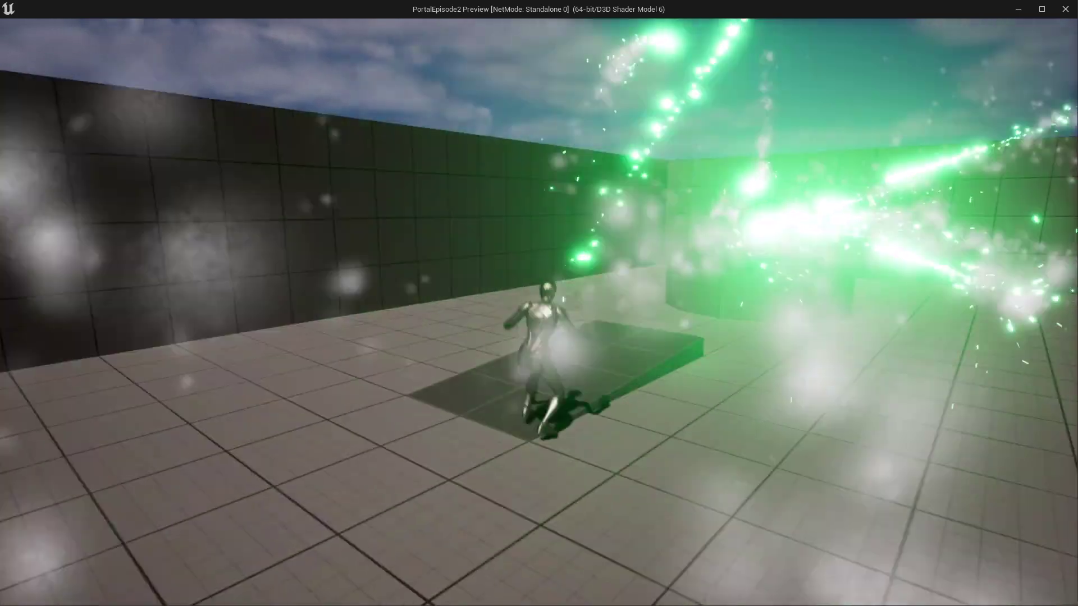
pyautogui.press('a')
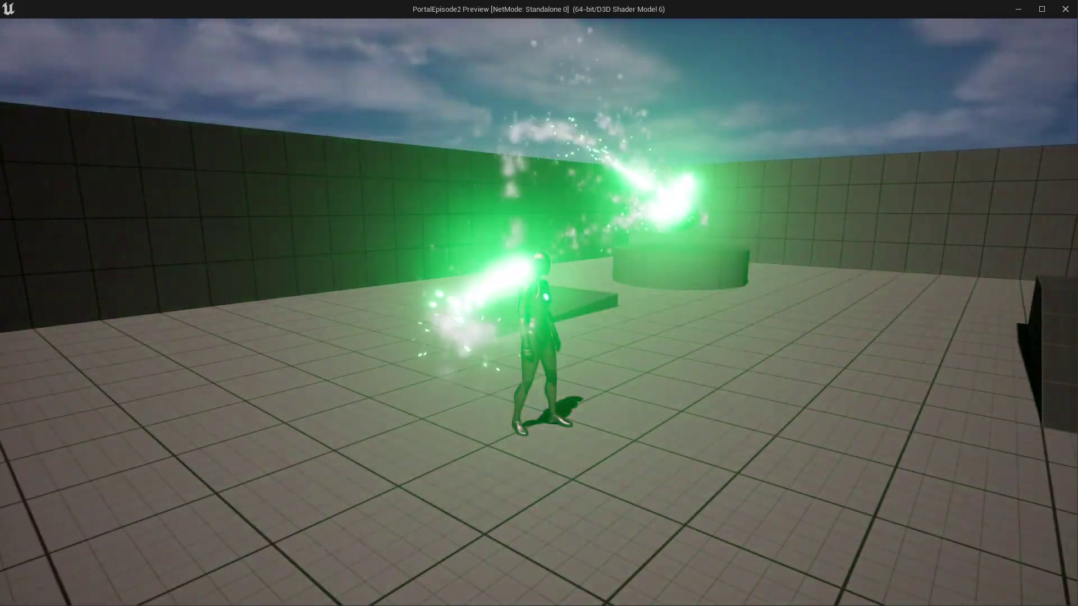
pyautogui.press('Escape')
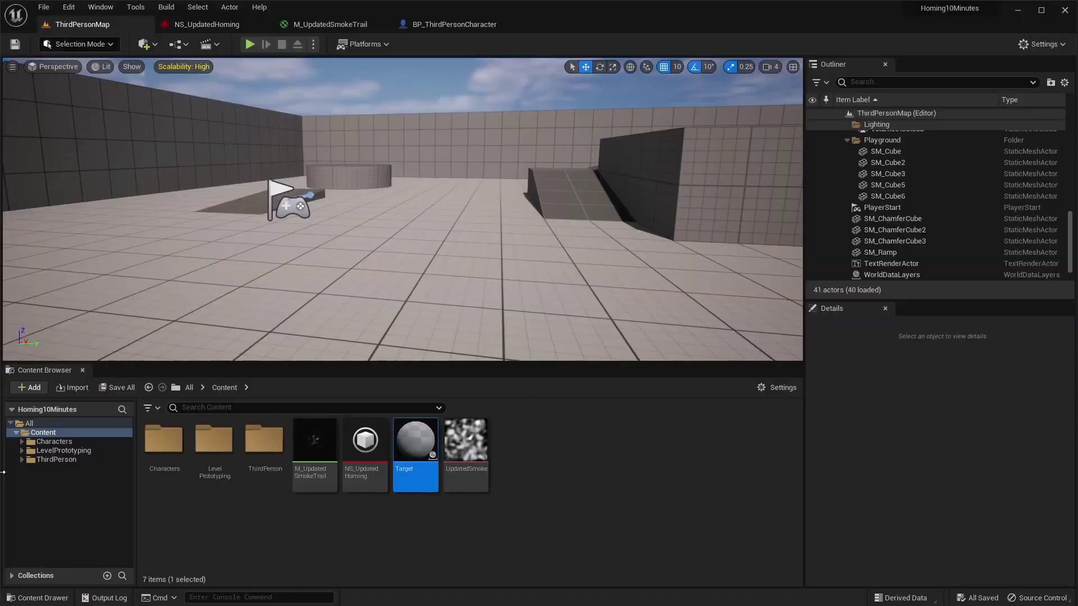
# - Look over the M_UpdatedSmokeTrail material graph and the Target and UpdatedSmoke assets in the Content folder
pyautogui.click(562, 501)
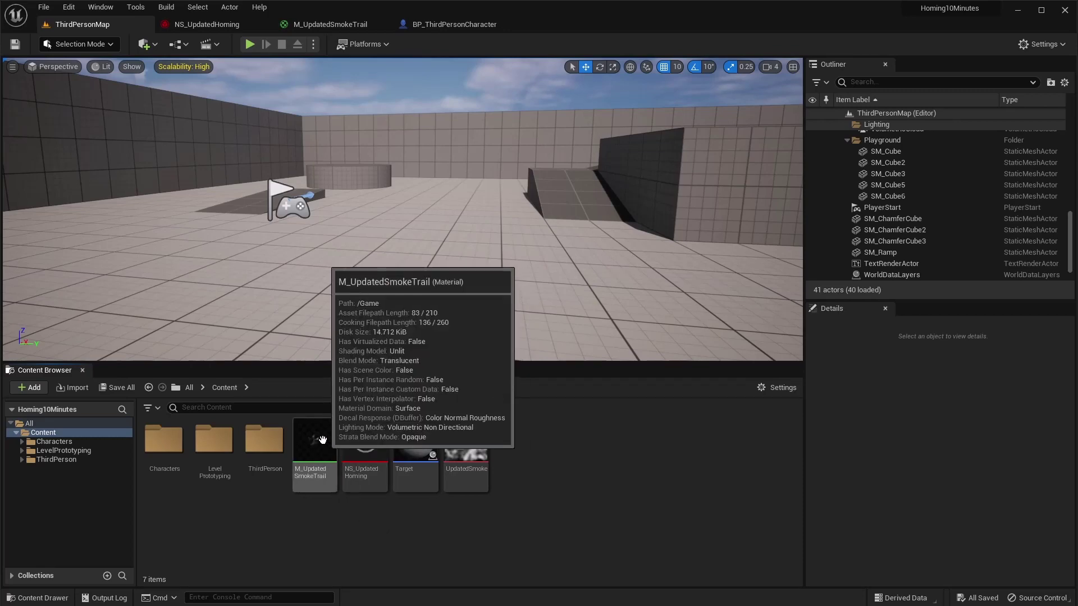
pyautogui.click(350, 28)
pyautogui.moveTo(730, 291); pyautogui.dragTo(722, 257, button='right')
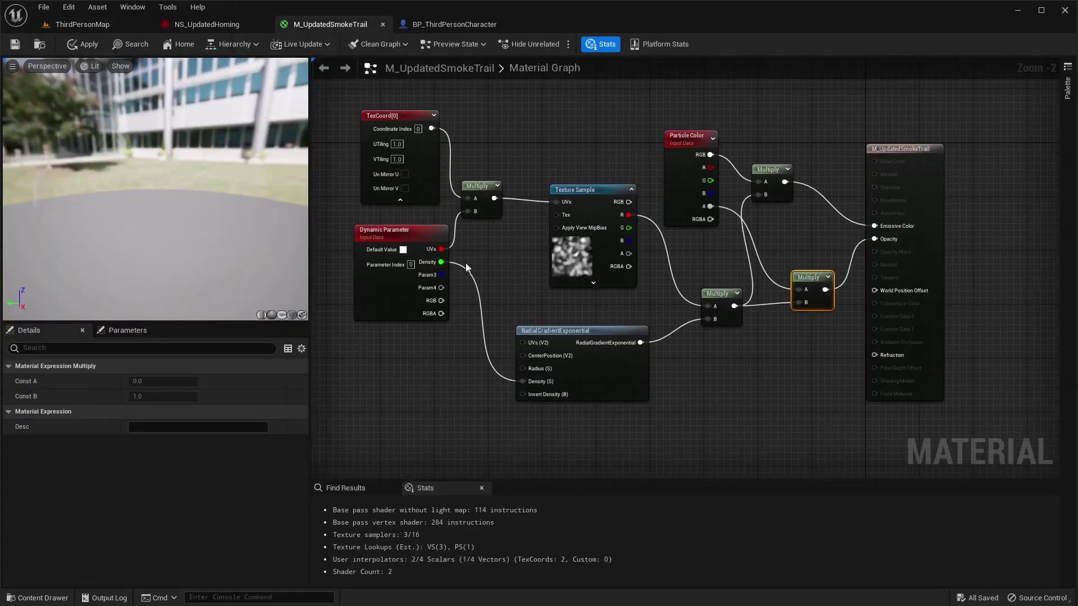
pyautogui.click(115, 24)
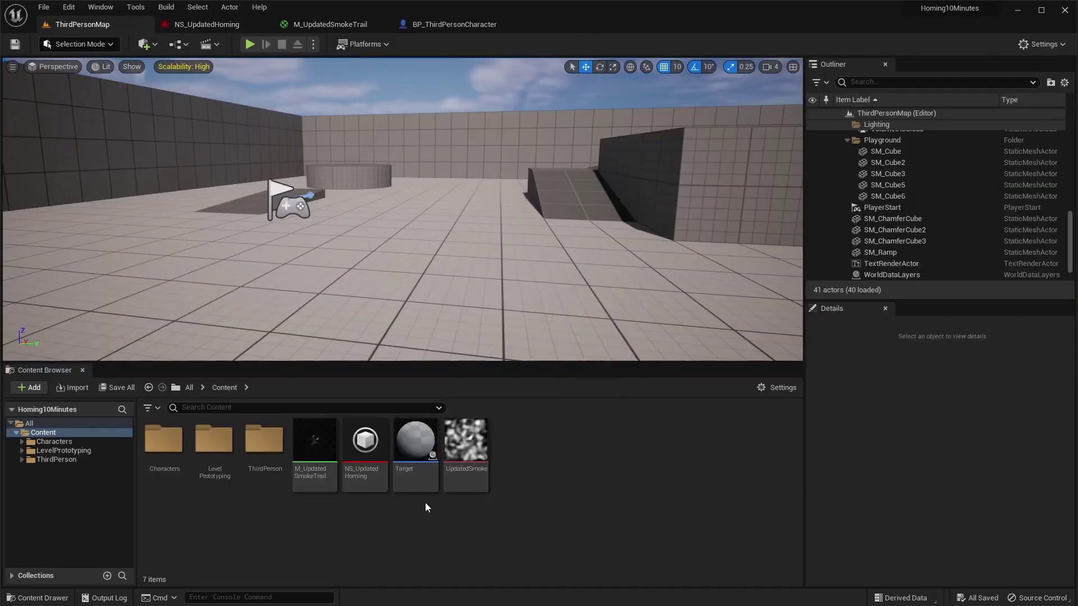
pyautogui.click(418, 472)
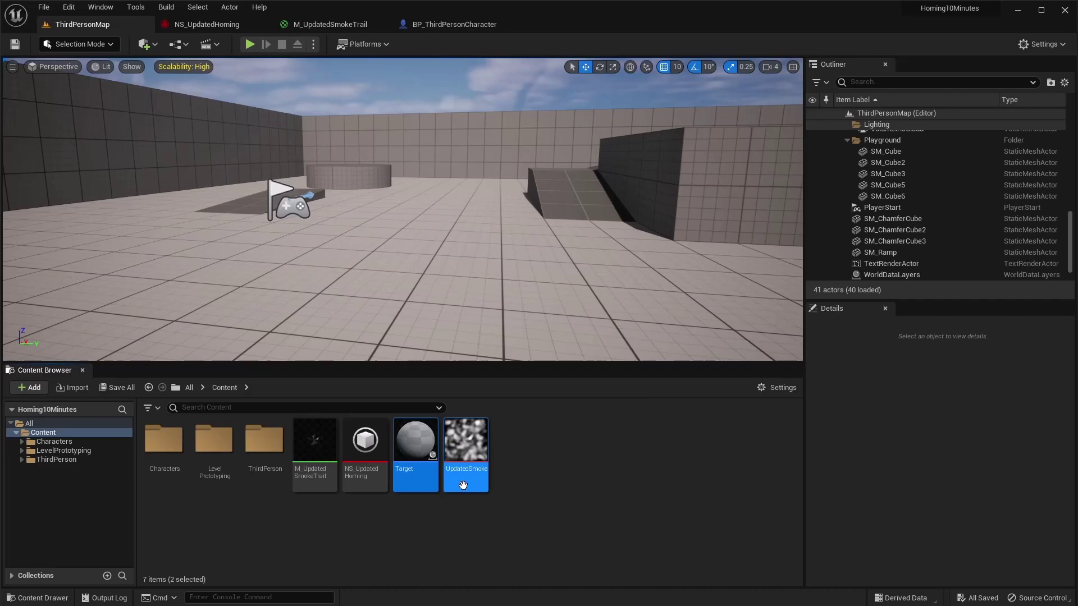
pyautogui.moveTo(465, 485)
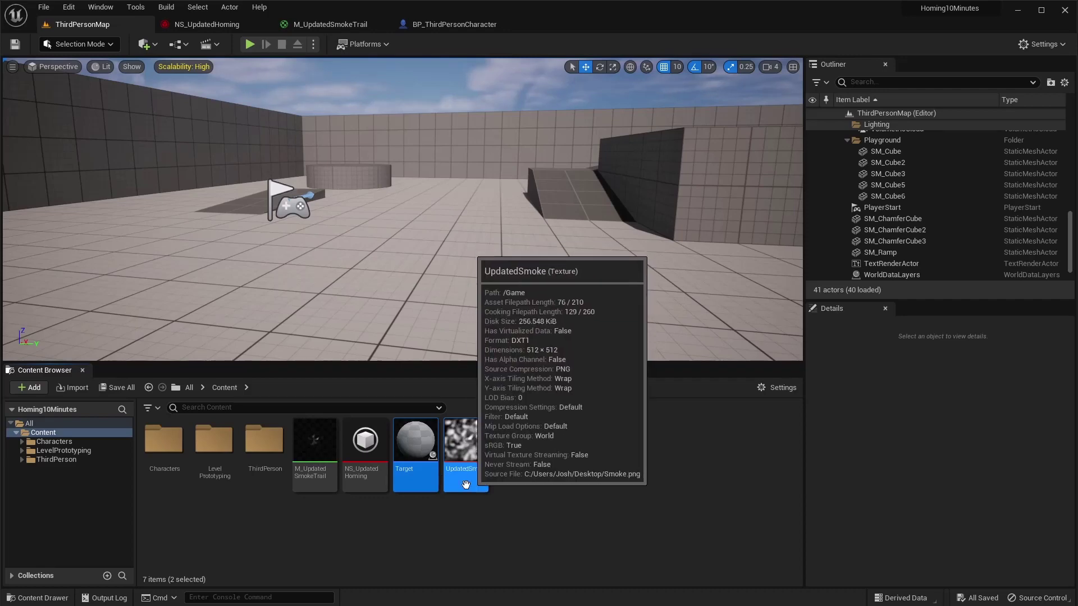
# - Examine the M_UpdatedSmokeTrail material's output settings, Texture Sample and Dynamic Parameter nodes
pyautogui.click(349, 24)
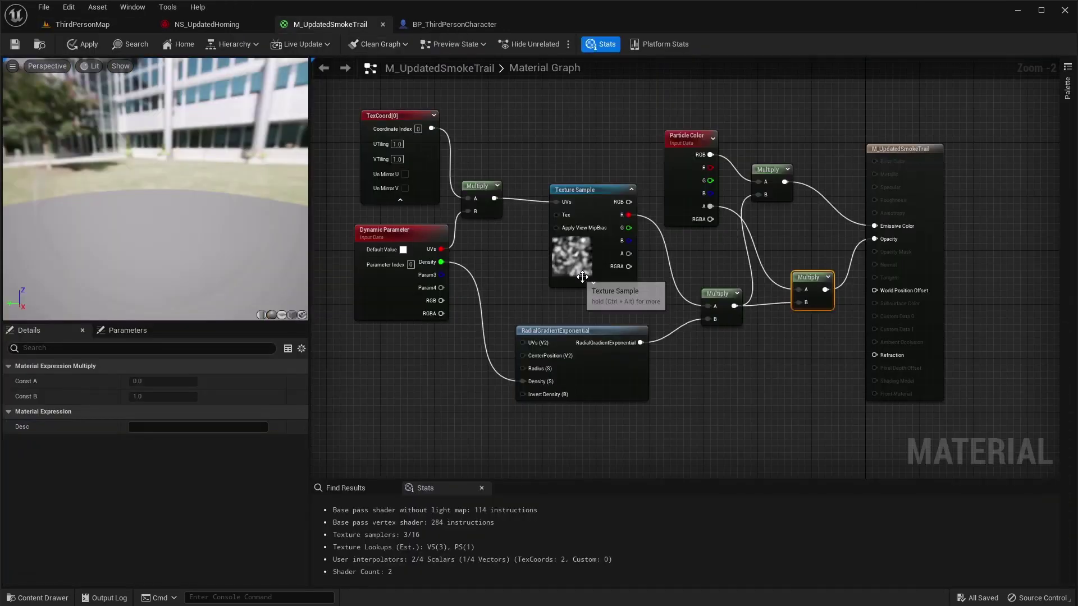
pyautogui.click(912, 148)
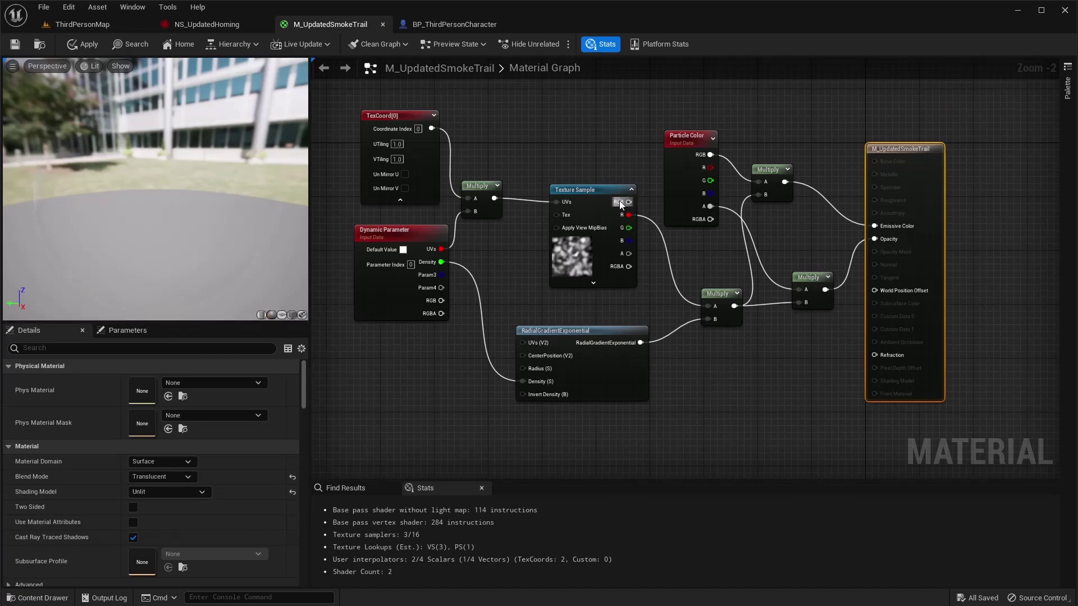
pyautogui.click(594, 193)
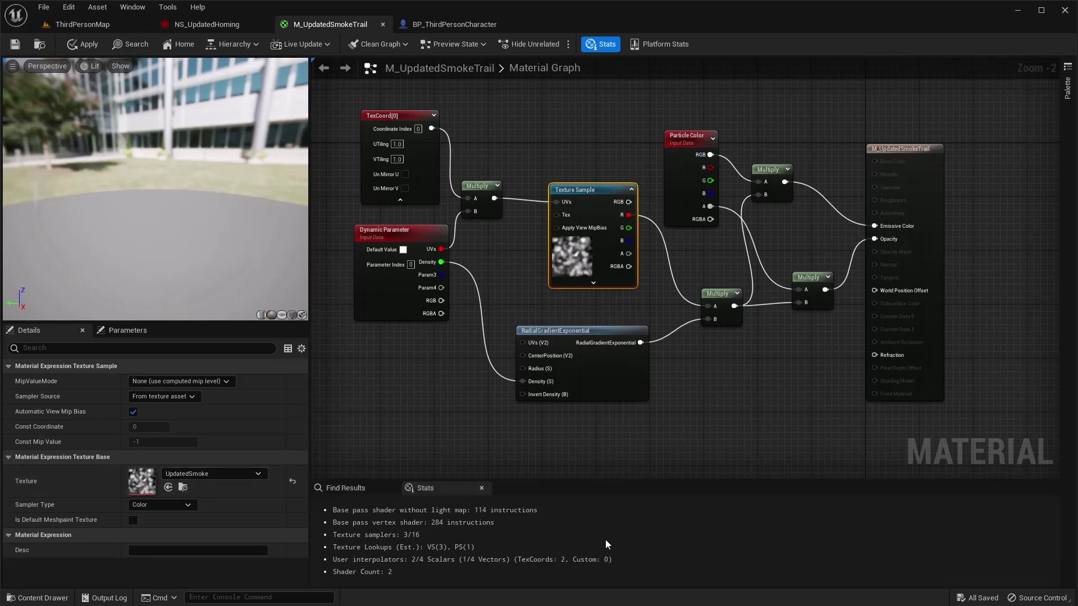
pyautogui.click(427, 281)
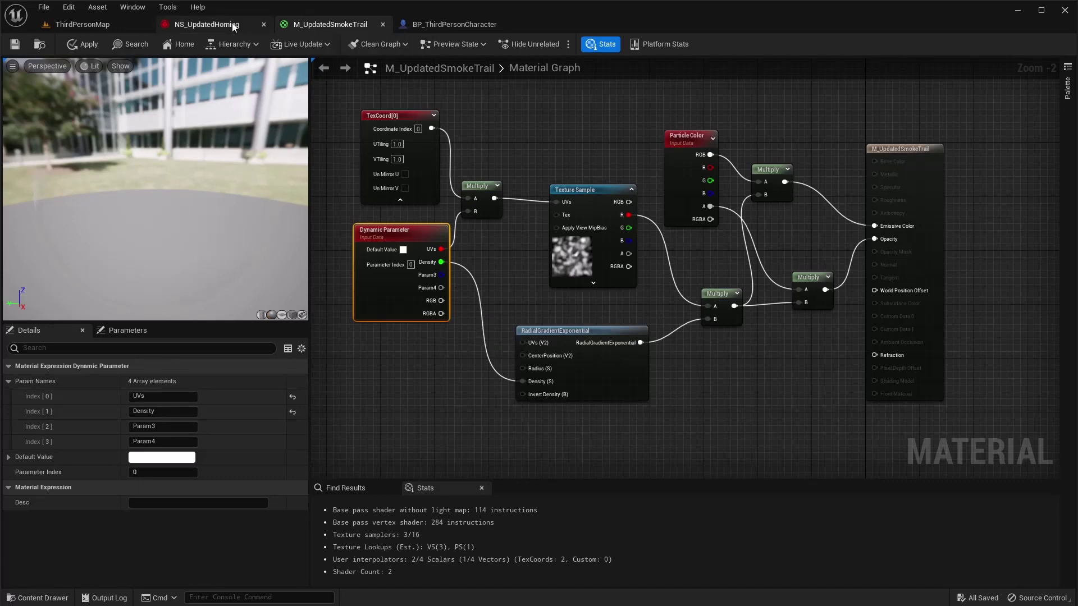
# - Open NS_UpdatedHoming and review the Projectile emitter's properties, Emitter State, Spawn Rate and Spawn Burst Instantaneous settings
pyautogui.click(181, 28)
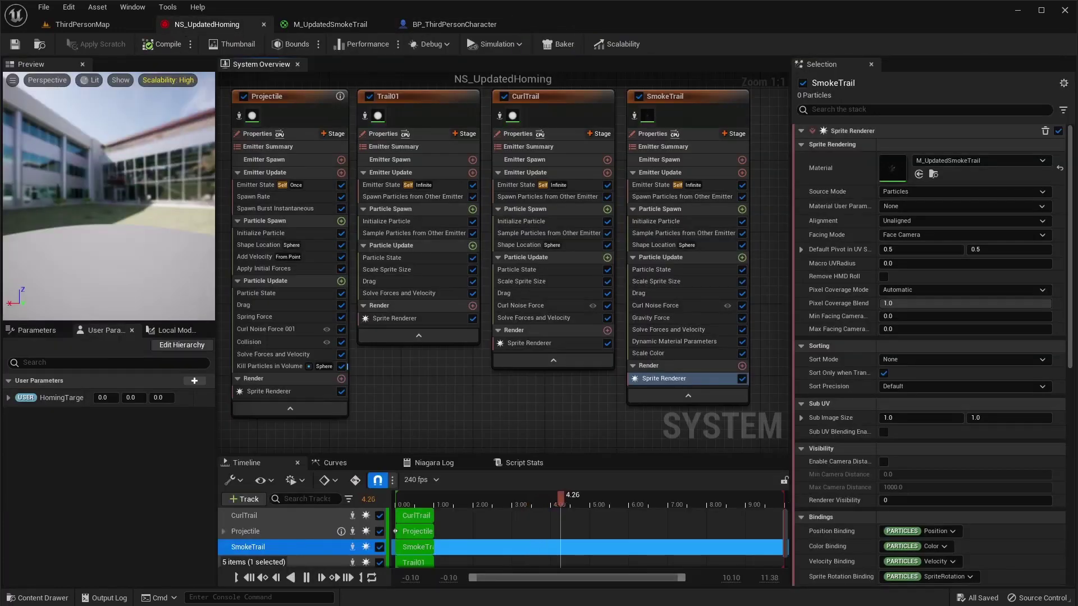
pyautogui.moveTo(335, 253); pyautogui.dragTo(312, 235, button='right')
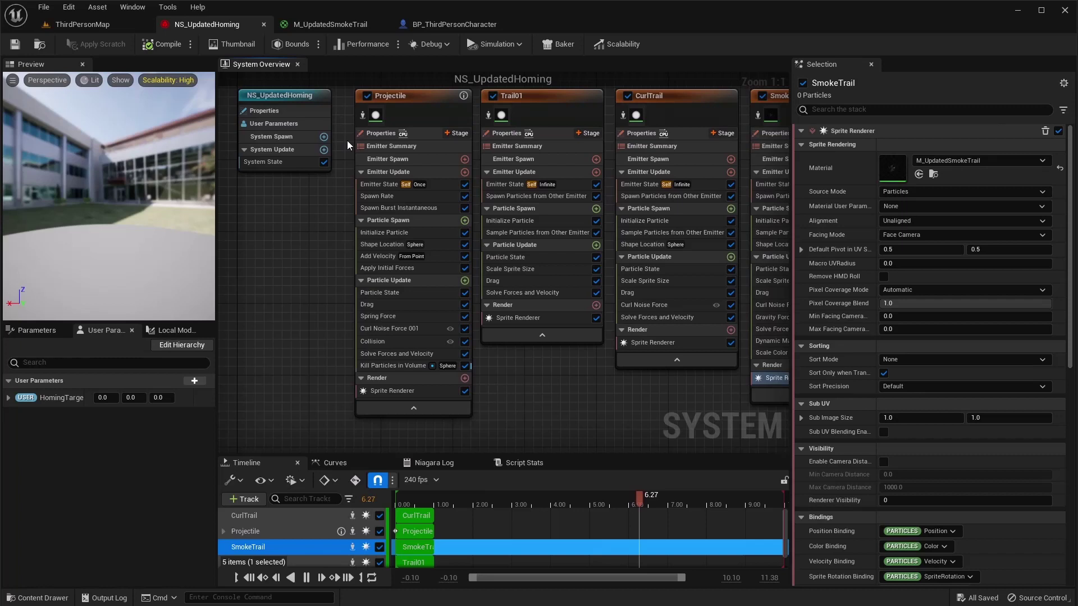
pyautogui.click(378, 137)
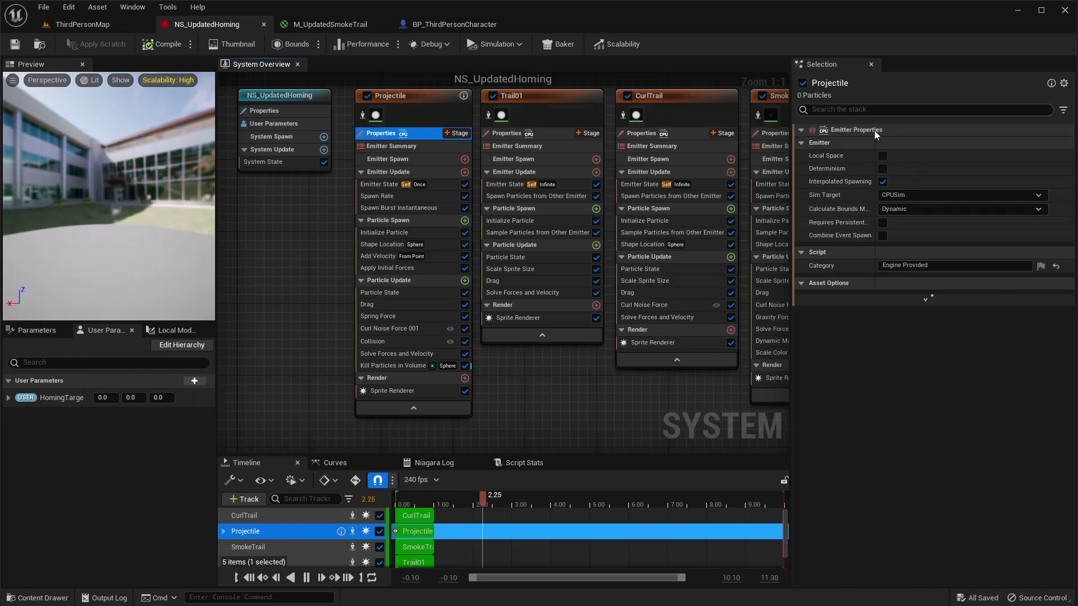
pyautogui.click(389, 182)
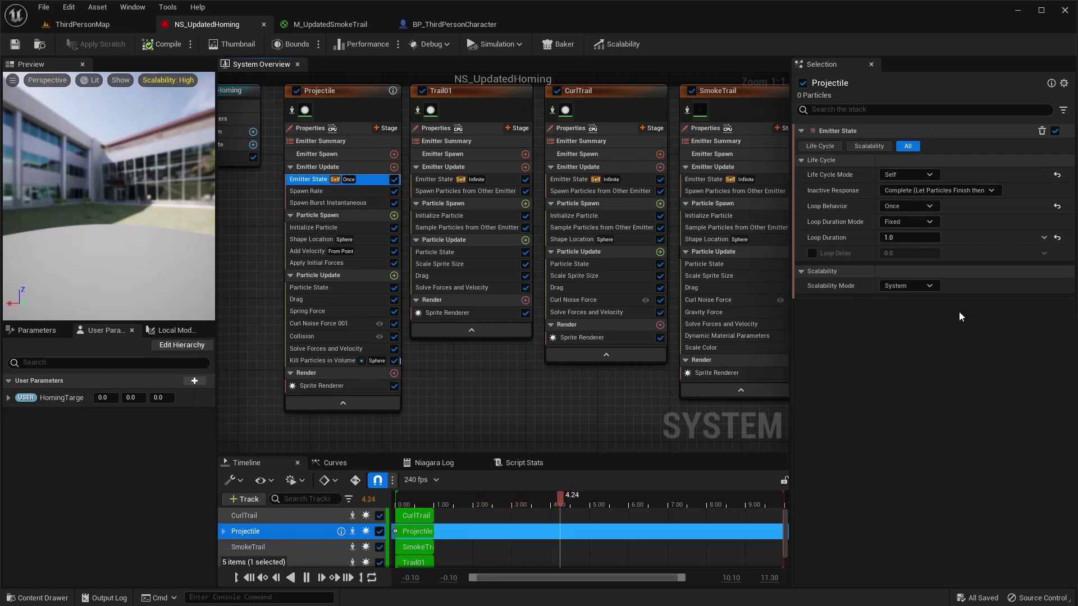
pyautogui.click(314, 191)
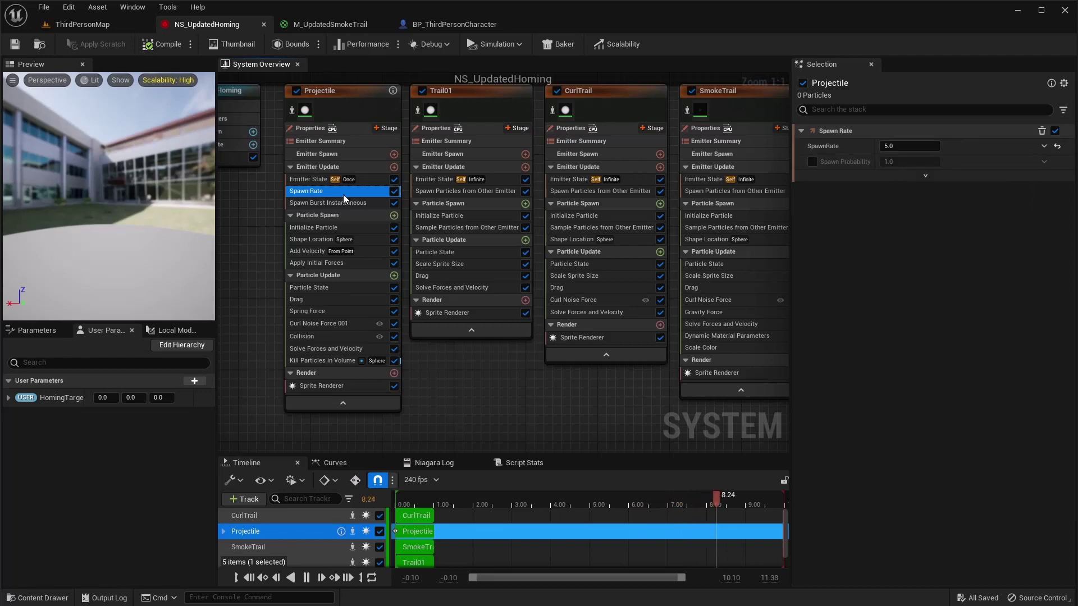
pyautogui.click(318, 205)
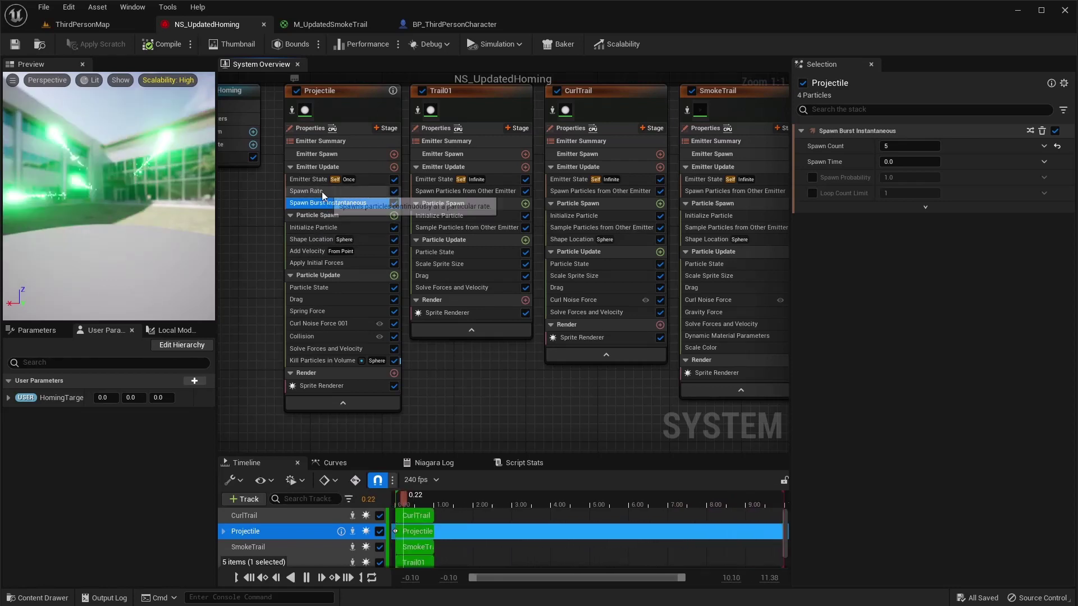
# - Review the Projectile emitter's Initialize Particle, Shape Location, Add Velocity, Apply Initial Forces and Drag settings
pyautogui.click(335, 228)
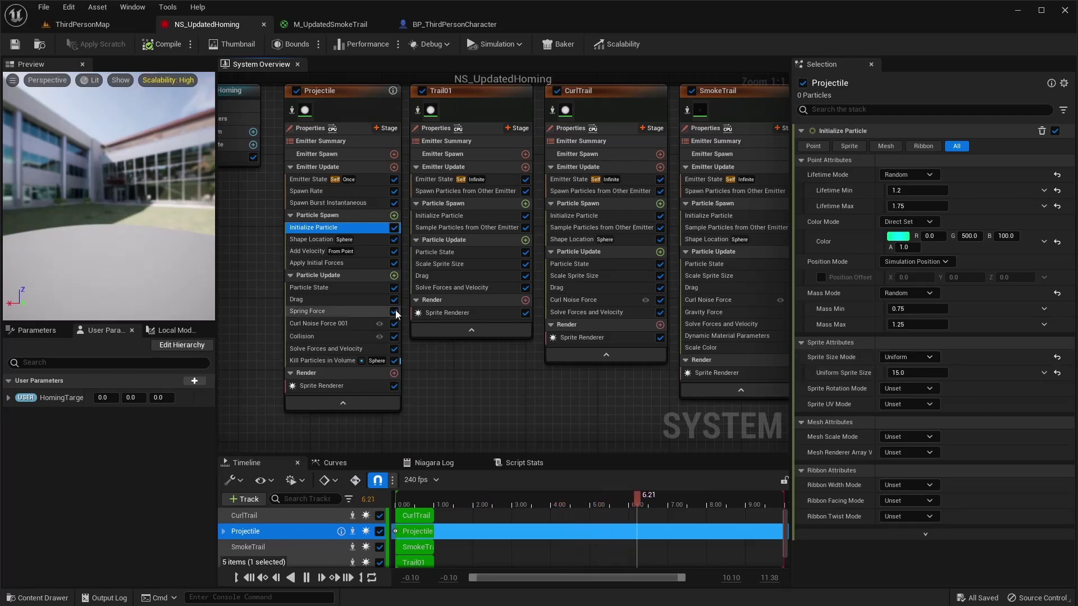
pyautogui.click(319, 239)
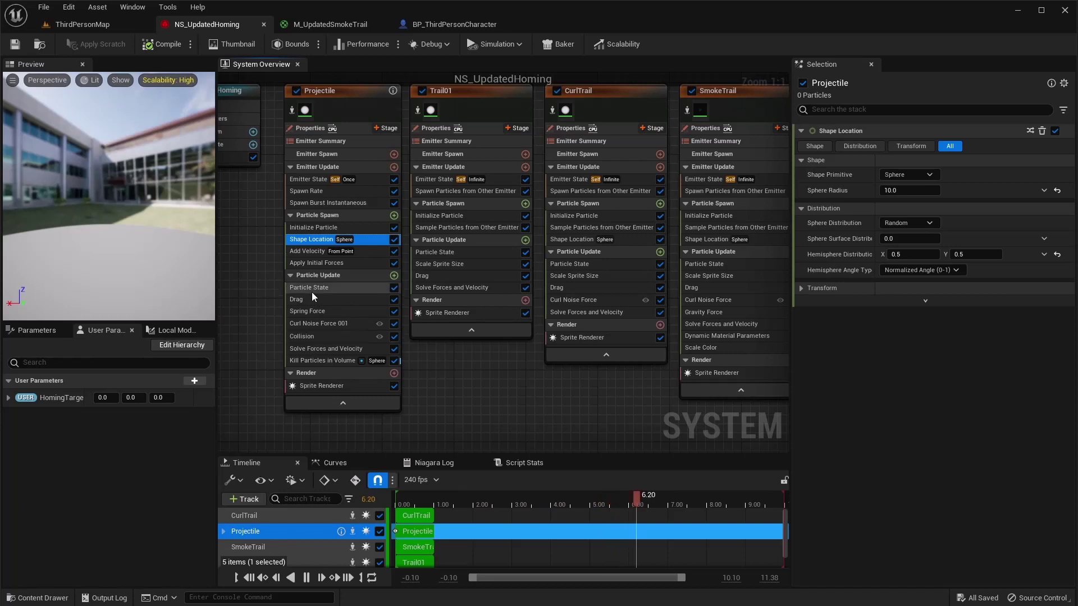
pyautogui.click(309, 254)
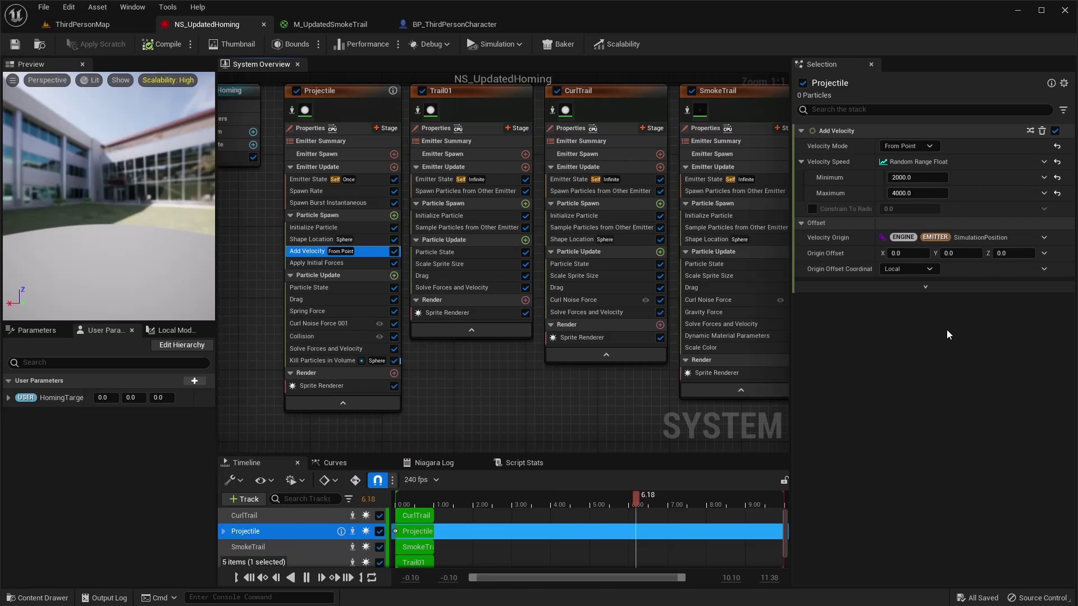
pyautogui.click(330, 263)
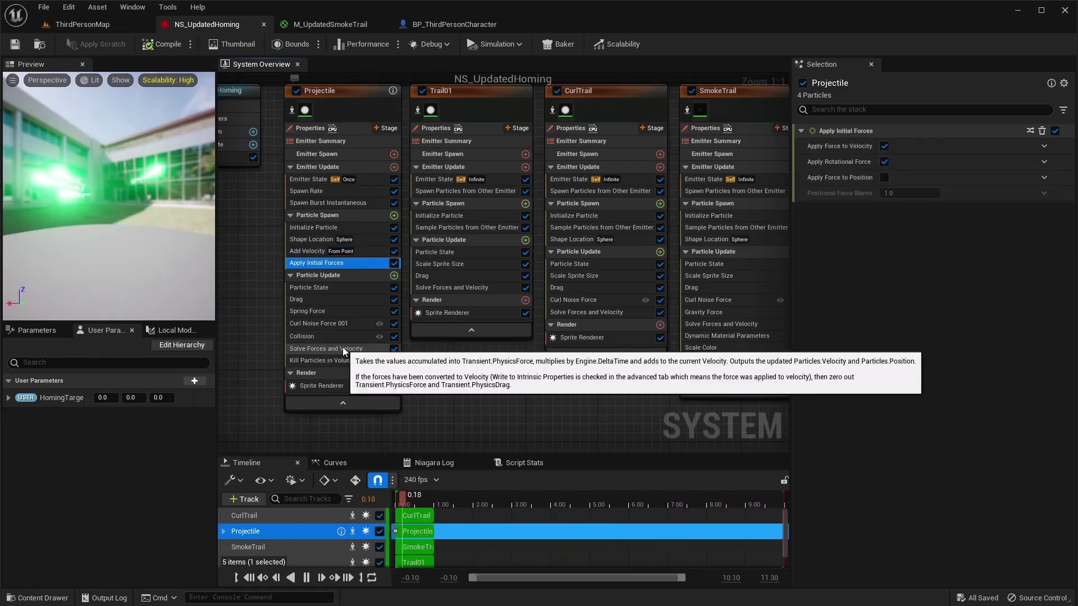
pyautogui.click(309, 300)
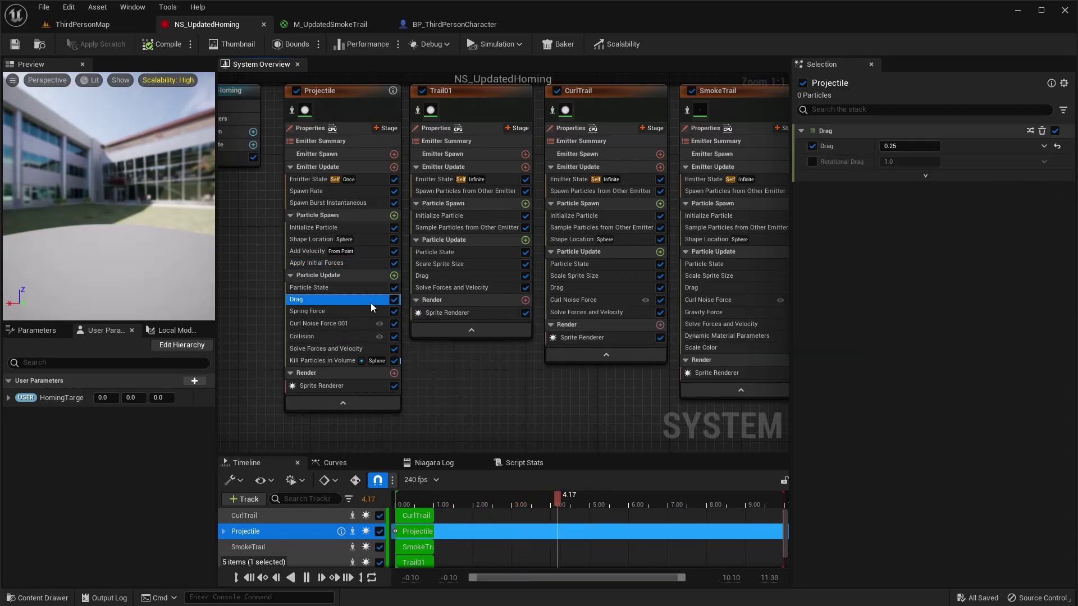
# - Inspect the Projectile emitter's Spring Force settings and look up "user" among the inputs available for its equilibrium position
pyautogui.click(316, 314)
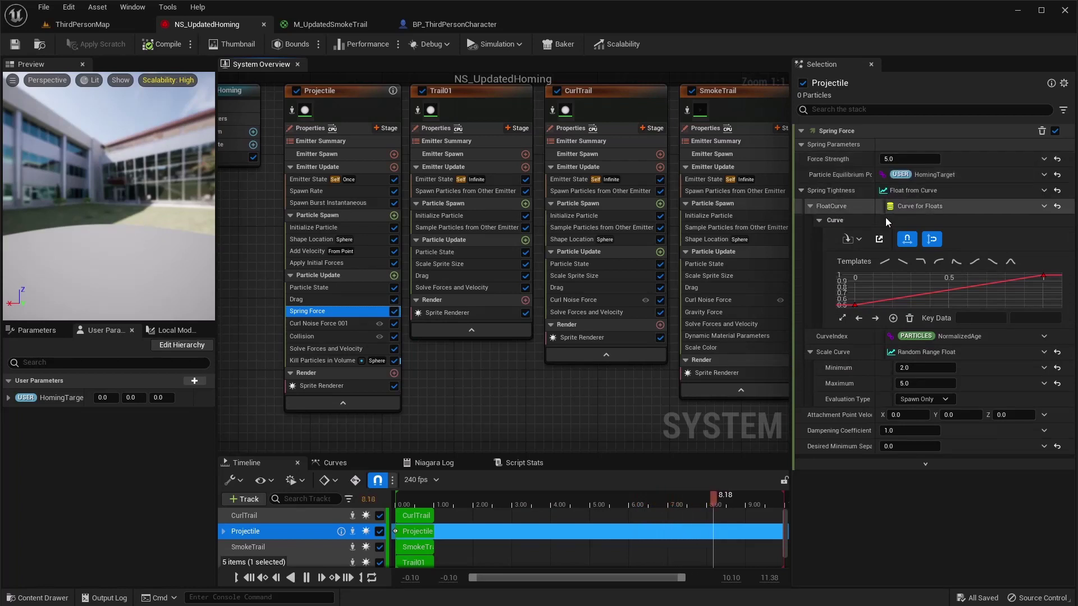
pyautogui.click(1043, 174)
pyautogui.write('user')
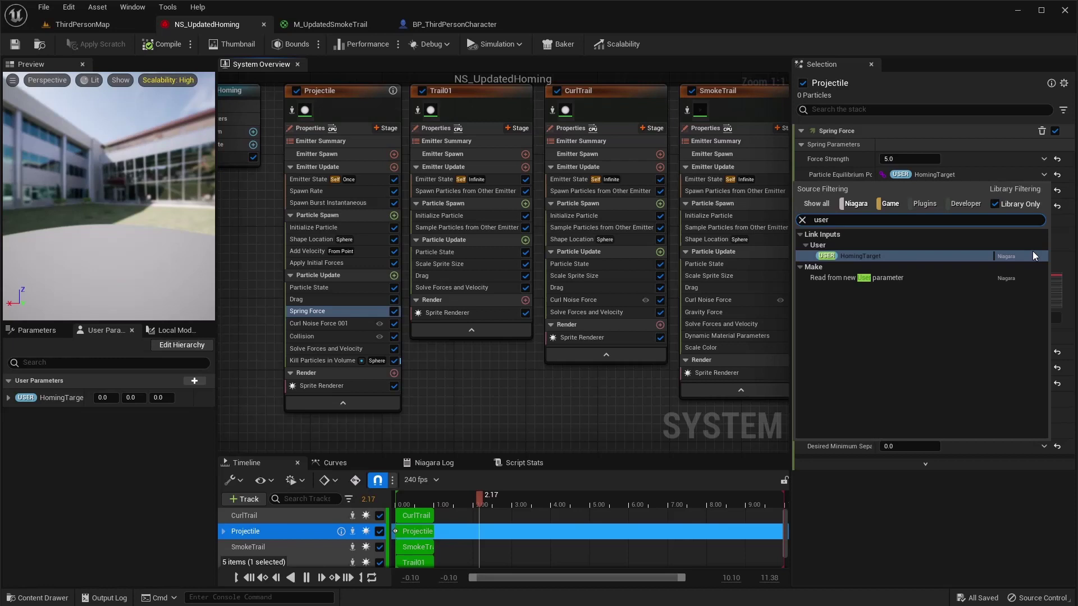
pyautogui.click(641, 365)
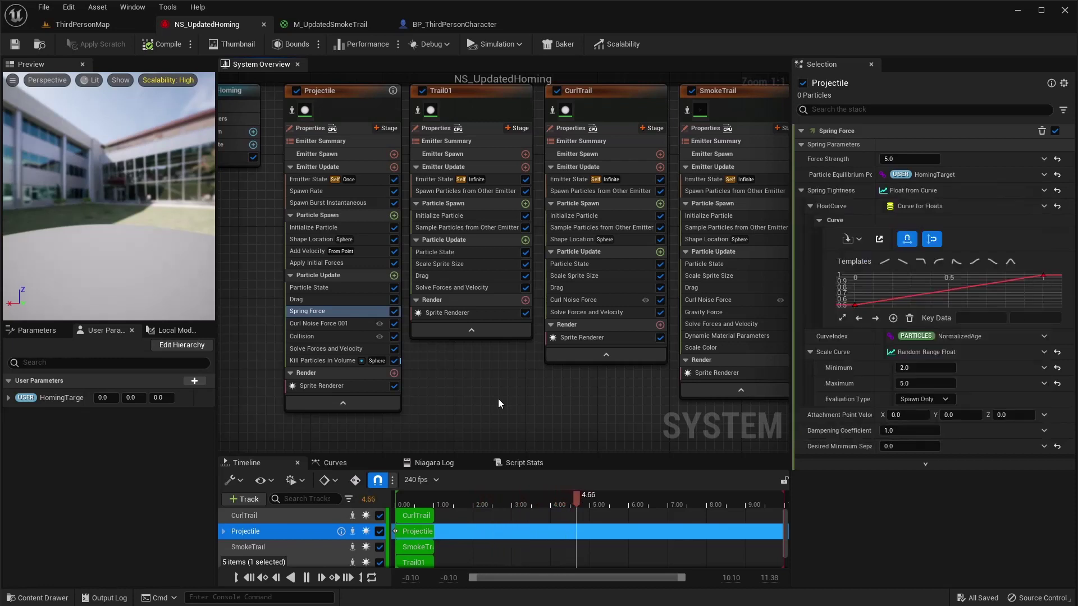
pyautogui.rightClick(52, 399)
pyautogui.click(31, 460)
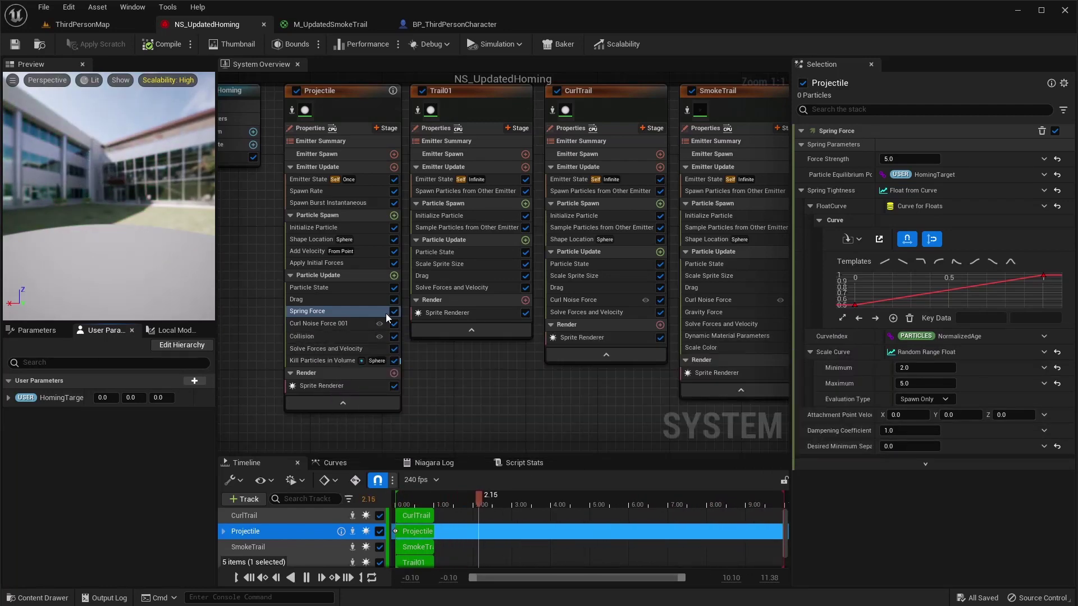
# - Review the Projectile emitter's Curl Noise Force, Collision and Kill Particles in Volume settings
pyautogui.click(340, 324)
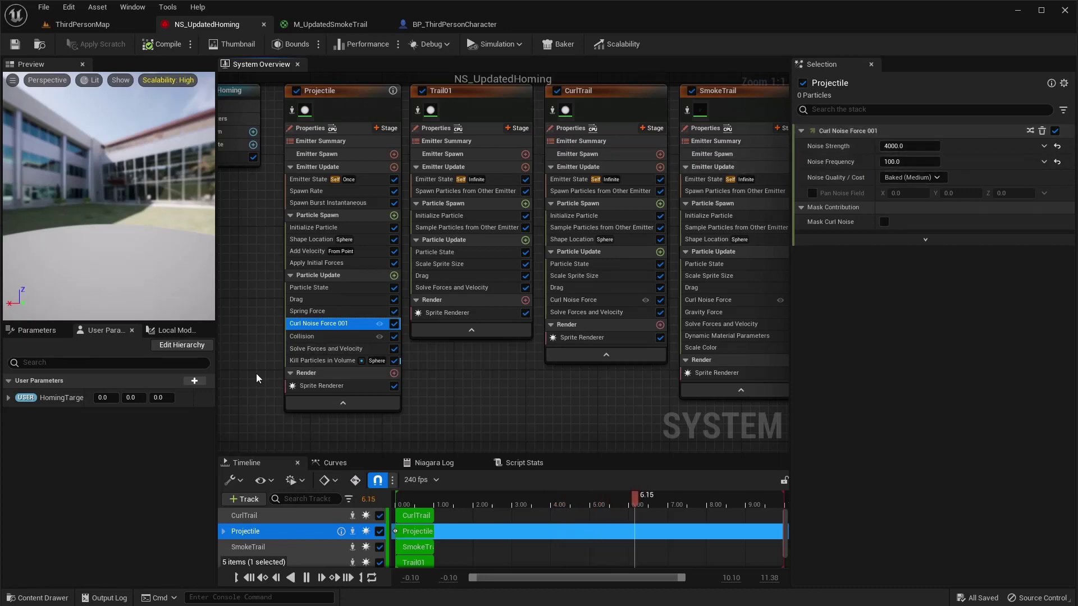
pyautogui.click(303, 336)
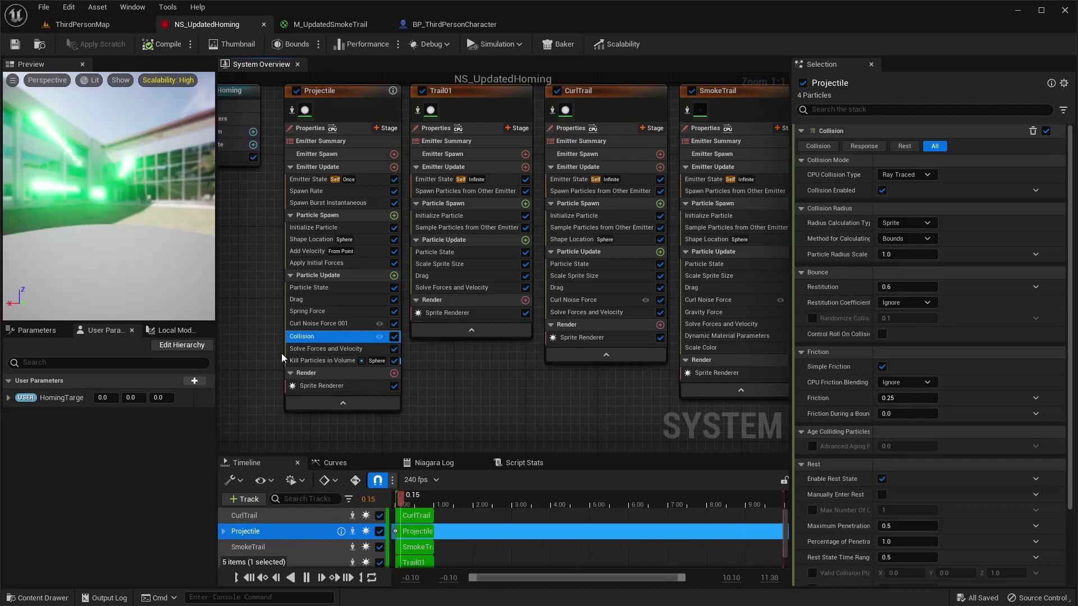
pyautogui.click(309, 361)
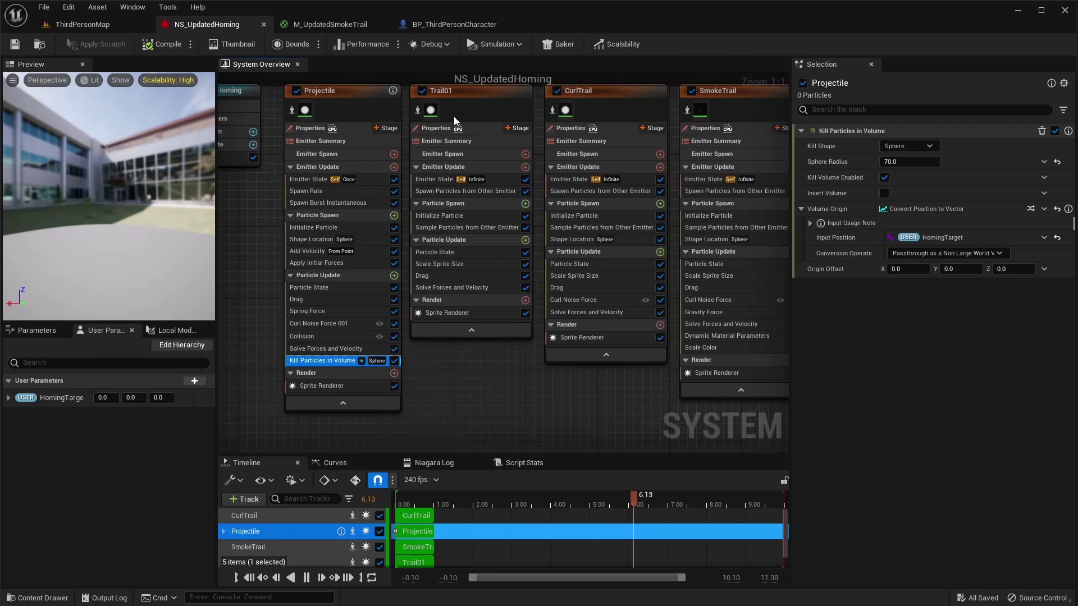
# - Review the Trail01 emitter's properties and its Emitter State, Spawn Particles from Other Emitter, Initialize Particle, Sample Particles and Scale Sprite Size modules
pyautogui.click(444, 135)
pyautogui.click(442, 179)
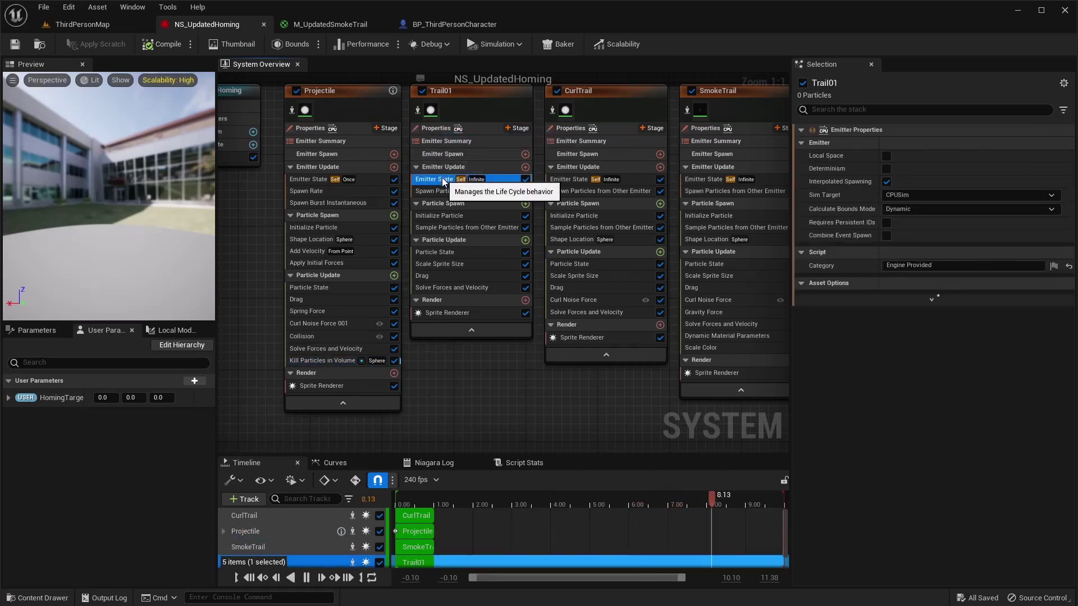
pyautogui.click(448, 192)
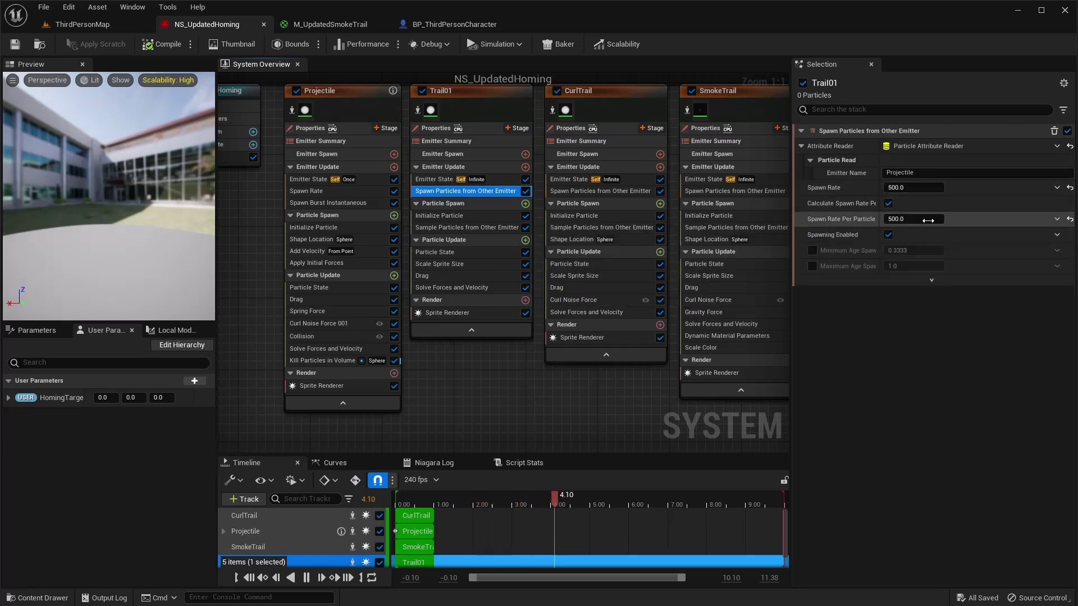
pyautogui.click(442, 218)
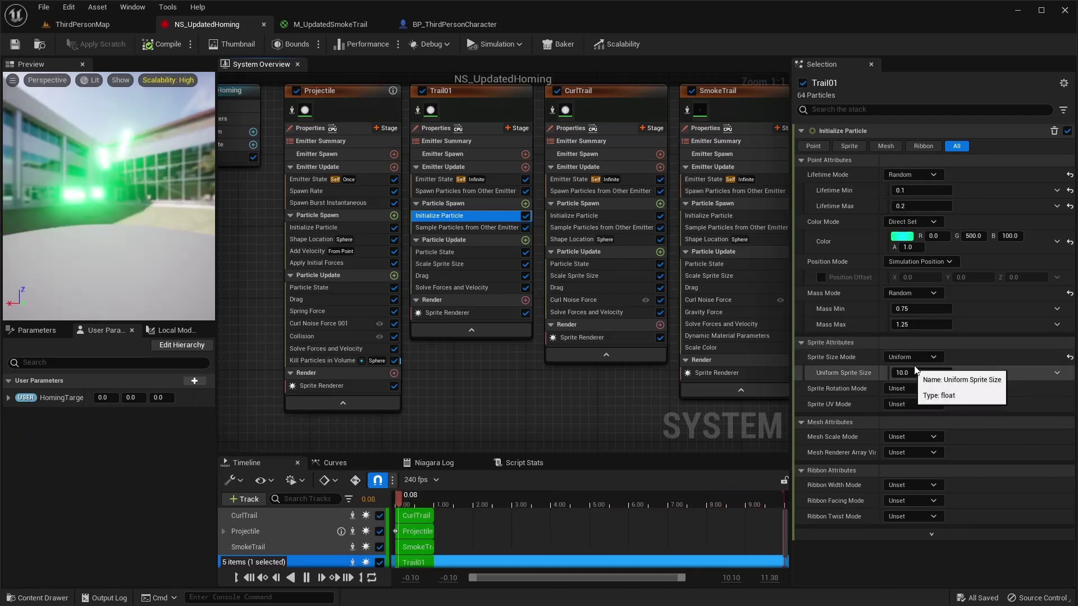
pyautogui.click(450, 229)
pyautogui.click(450, 263)
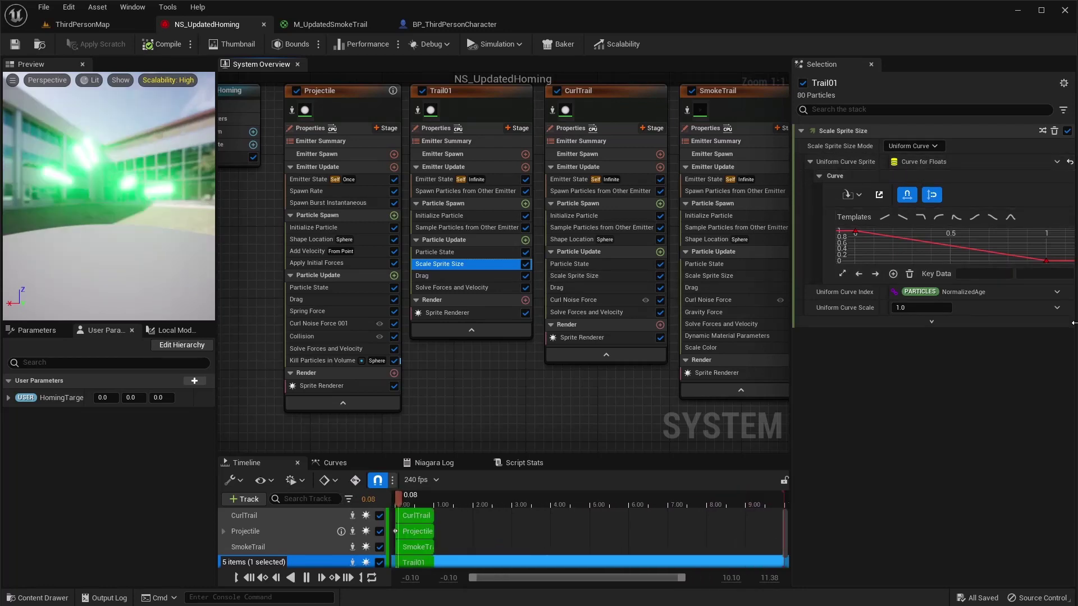
# - Review the Trail01 emitter's Drag and Sprite Renderer settings
pyautogui.click(450, 277)
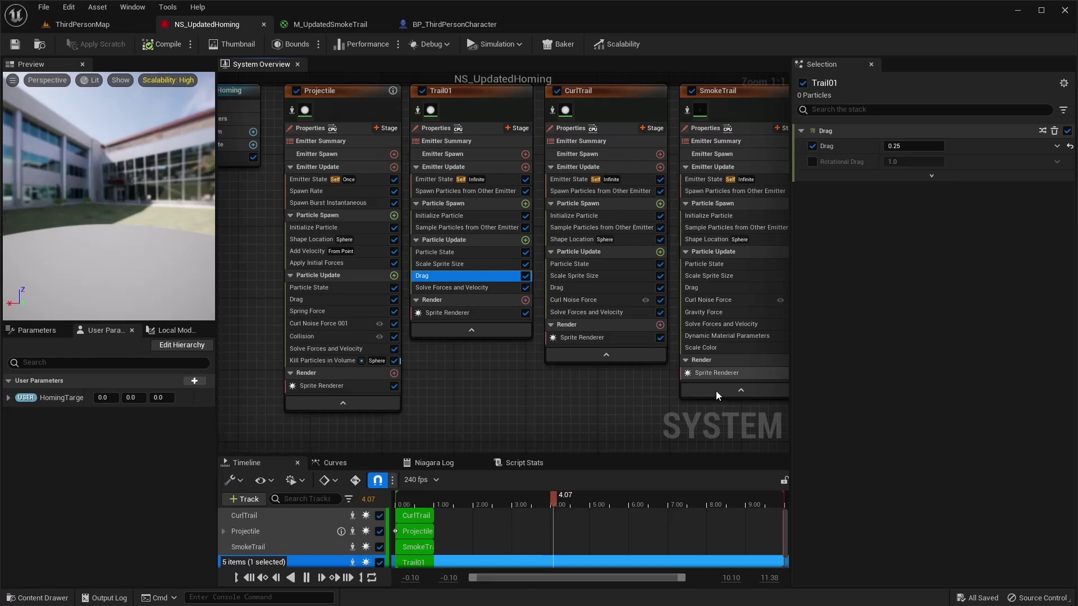
pyautogui.click(435, 313)
pyautogui.click(528, 382)
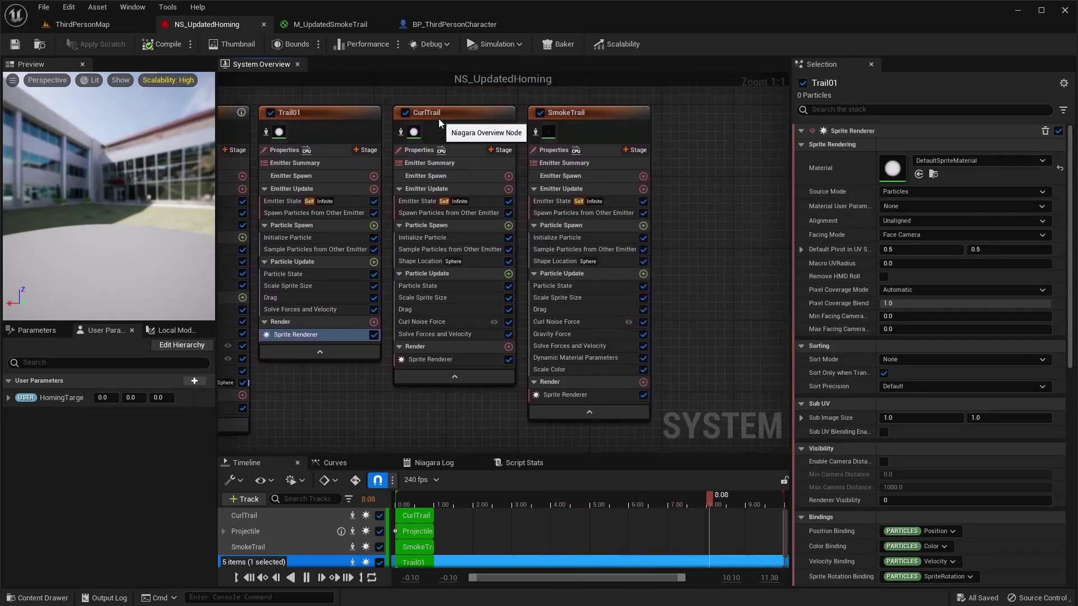
# - Review the CurlTrail emitter's properties and Spawn Particles from Other Emitter settings, and compare its Emitter State with Trail01's
pyautogui.click(423, 149)
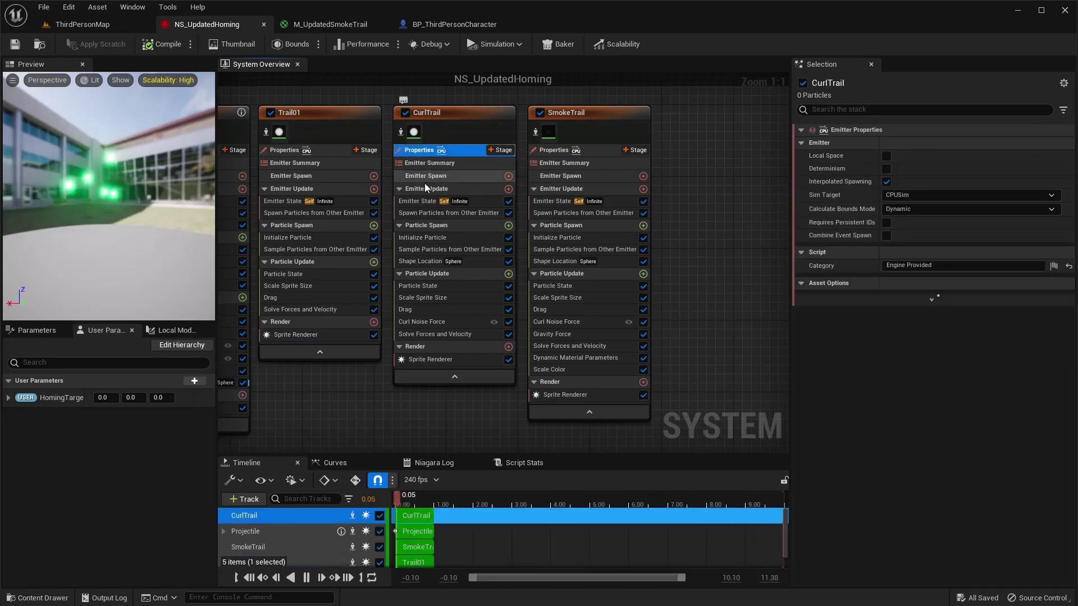
pyautogui.click(423, 201)
pyautogui.click(285, 201)
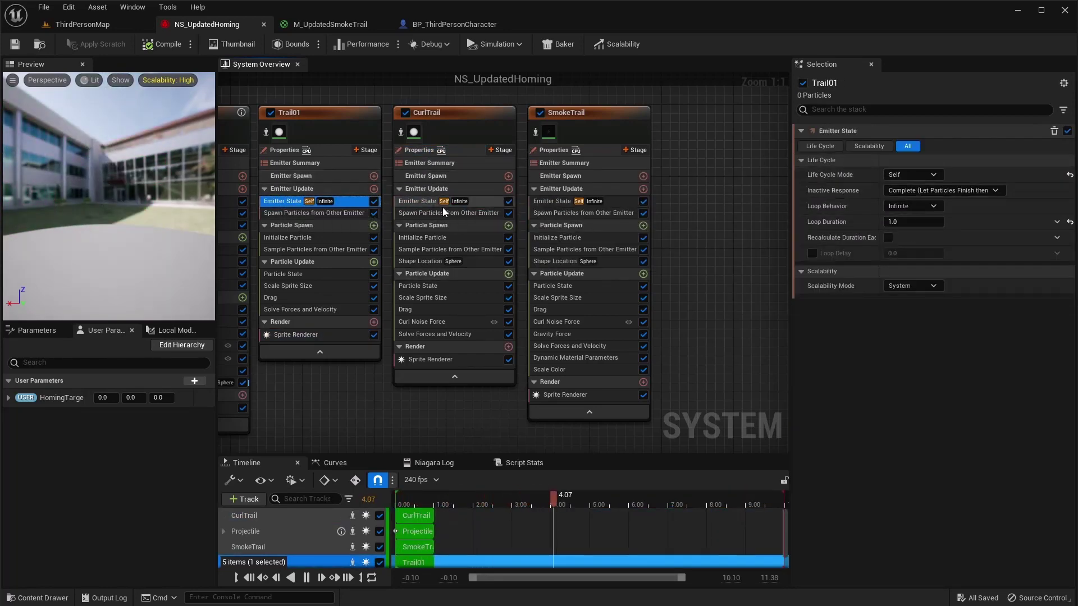
pyautogui.click(429, 201)
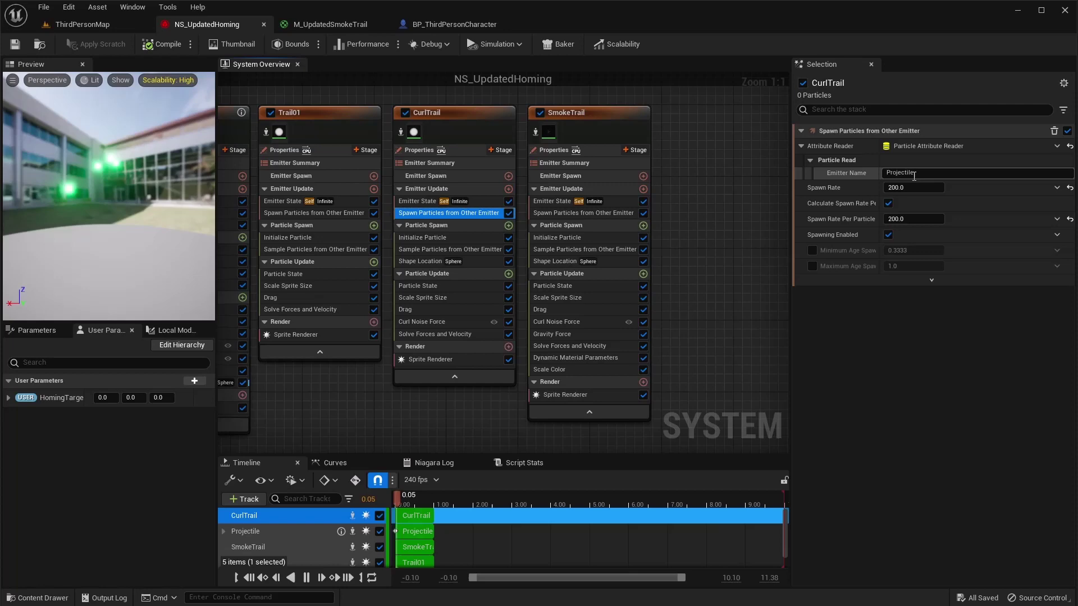
pyautogui.press('Home')
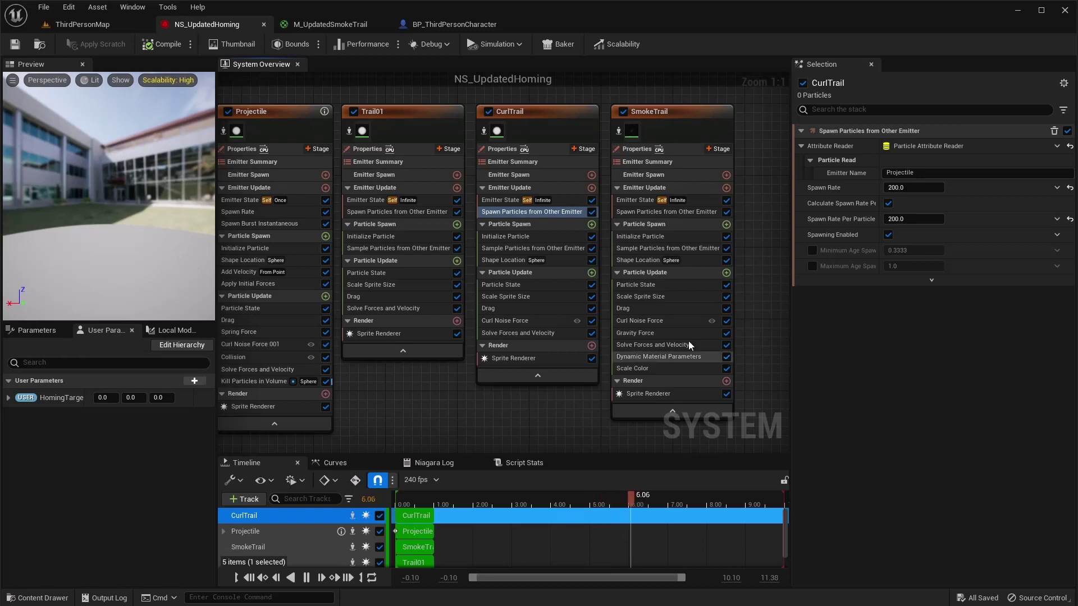
# - Review the CurlTrail emitter's Initialize Particle, Sample Particles from Other Emitter, Shape Location, Scale Sprite Size and Drag settings
pyautogui.click(528, 237)
pyautogui.moveTo(548, 381); pyautogui.dragTo(455, 371, button='right')
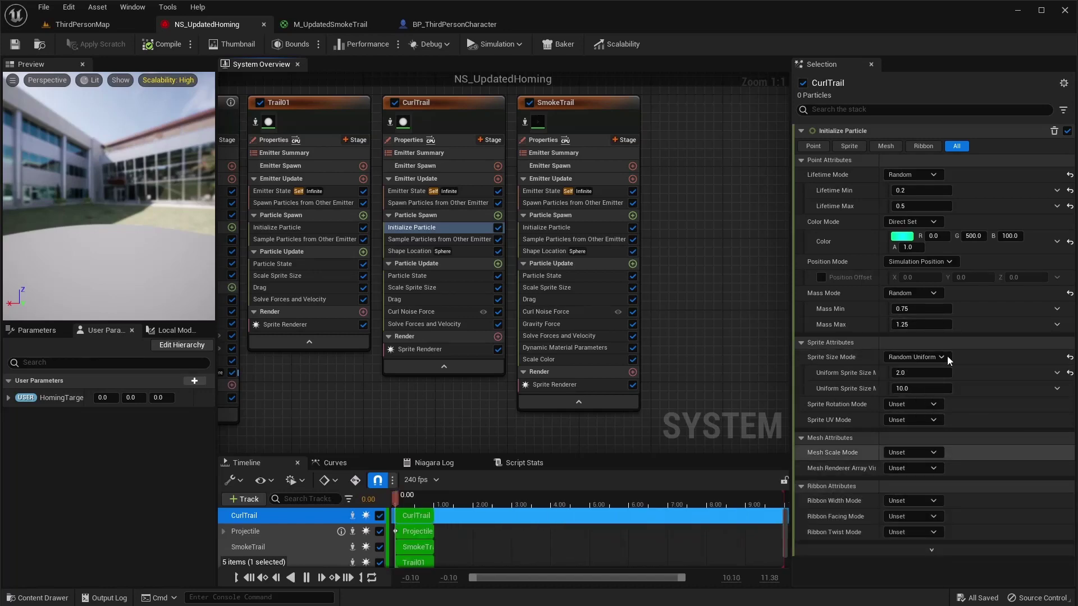
pyautogui.click(447, 244)
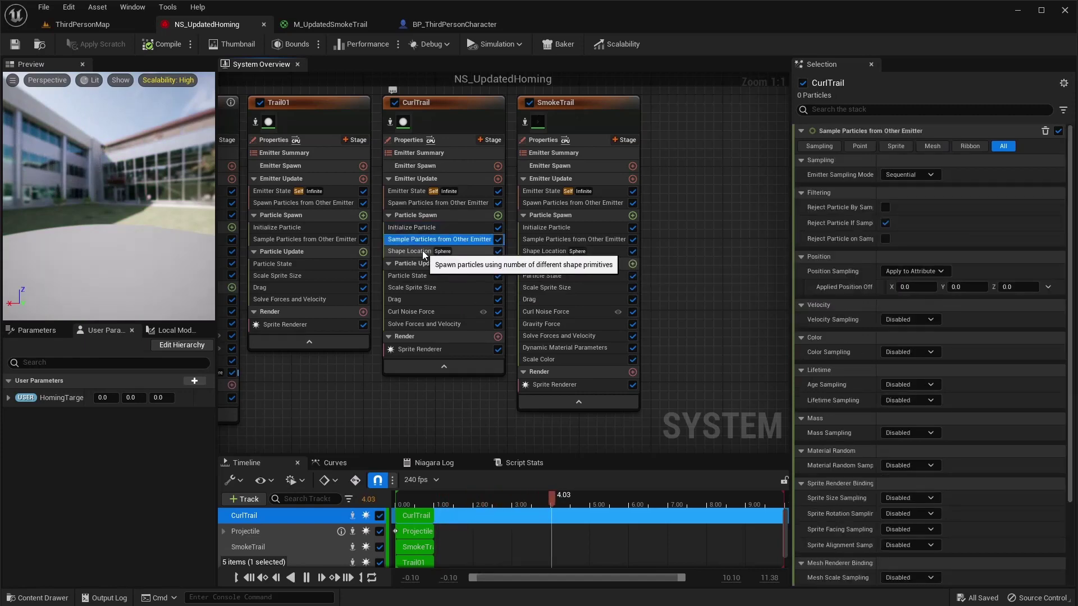
pyautogui.click(422, 250)
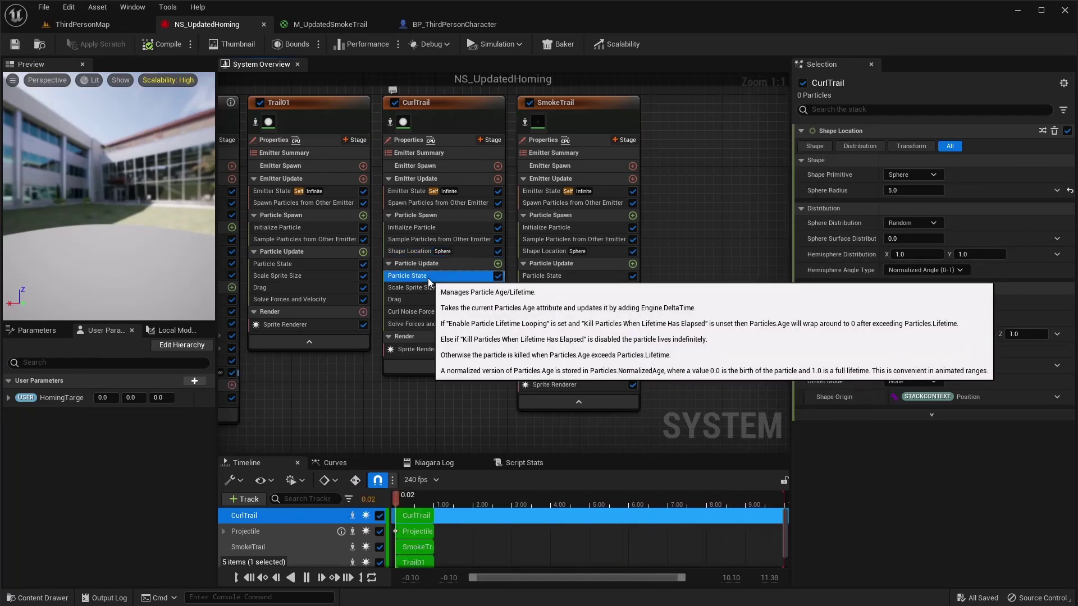
pyautogui.click(427, 287)
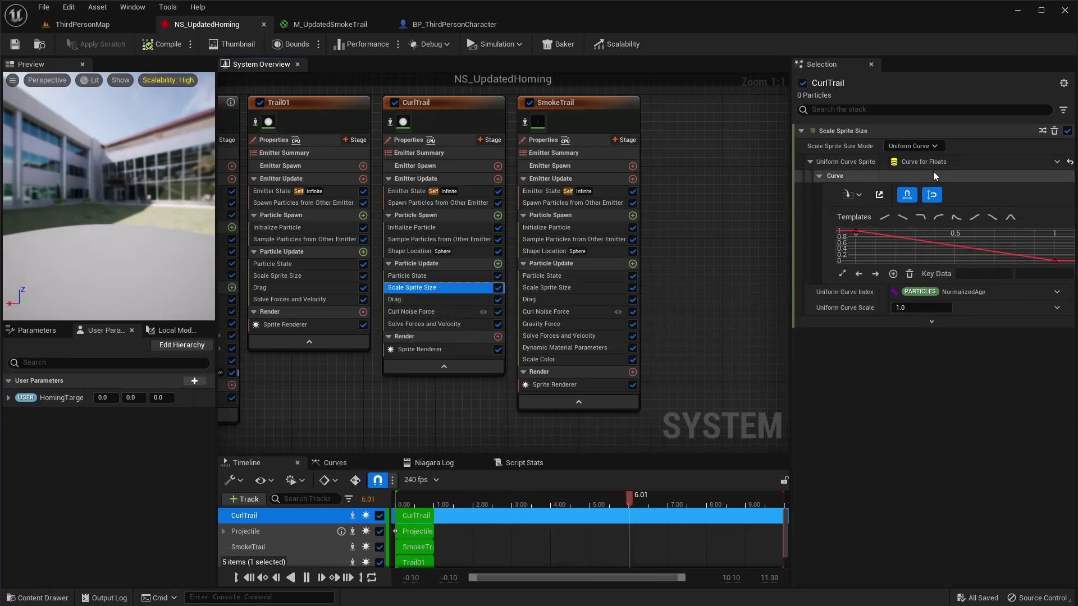
pyautogui.click(399, 304)
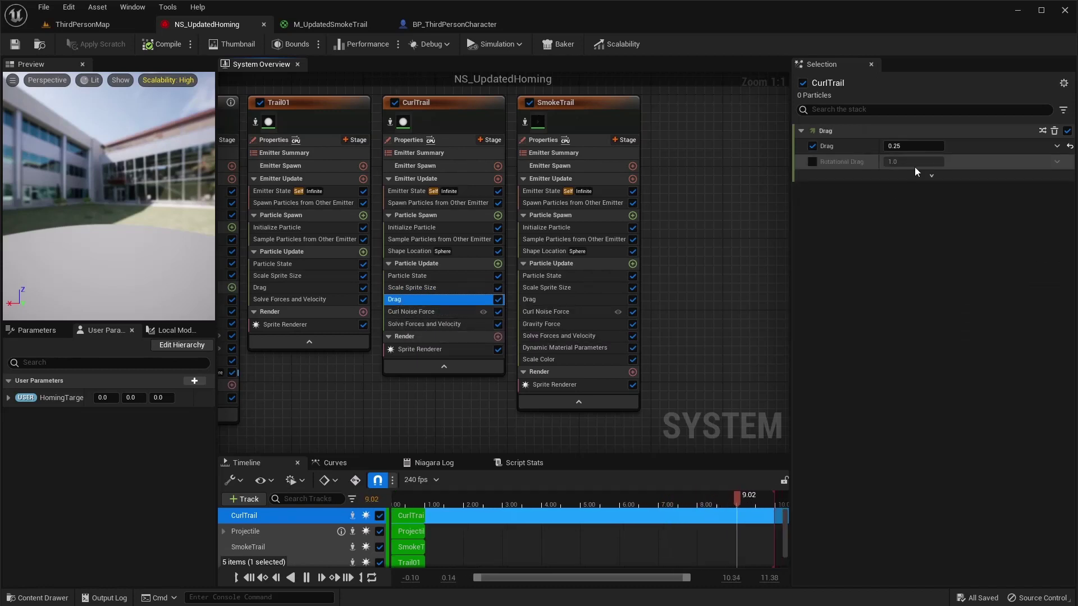
# - Try noise strengths of 5000 and 10 in the CurlTrail emitter's Curl Noise Force, and restore the strength to 1000
pyautogui.click(412, 311)
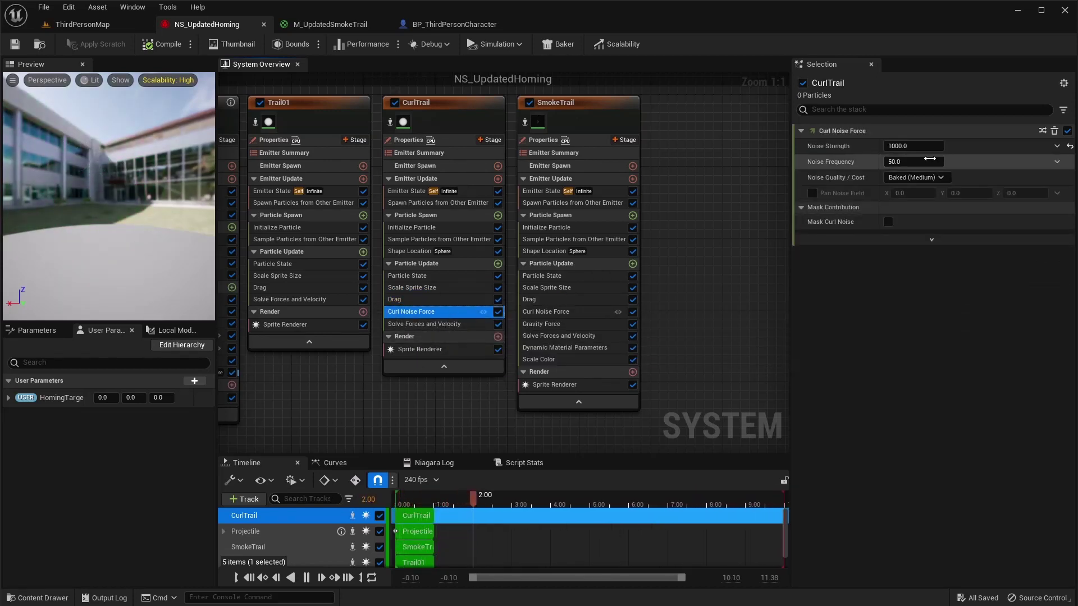
pyautogui.click(899, 146)
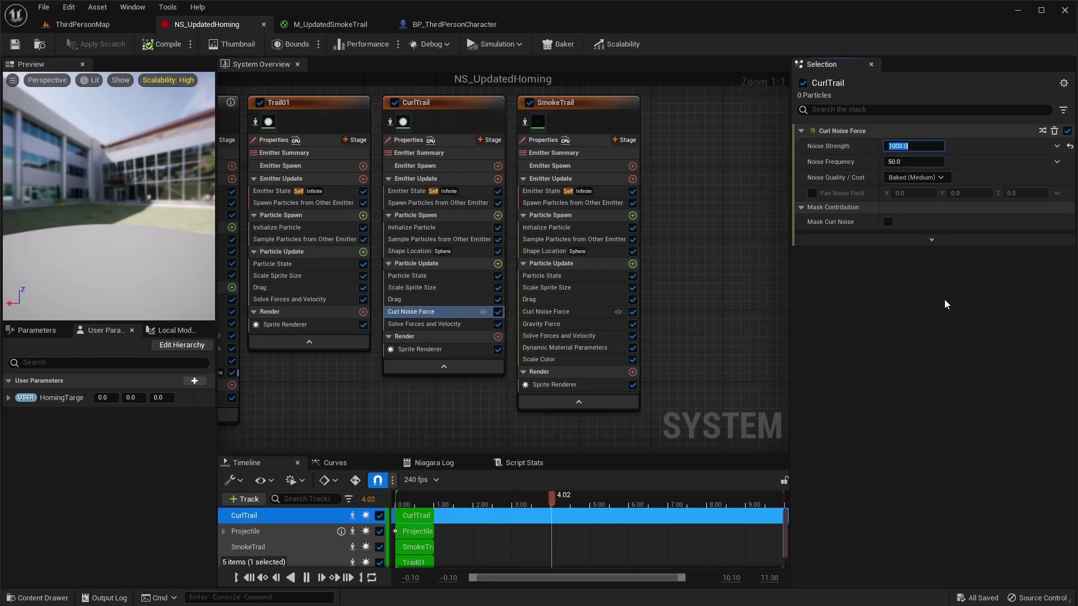
pyautogui.press('Return')
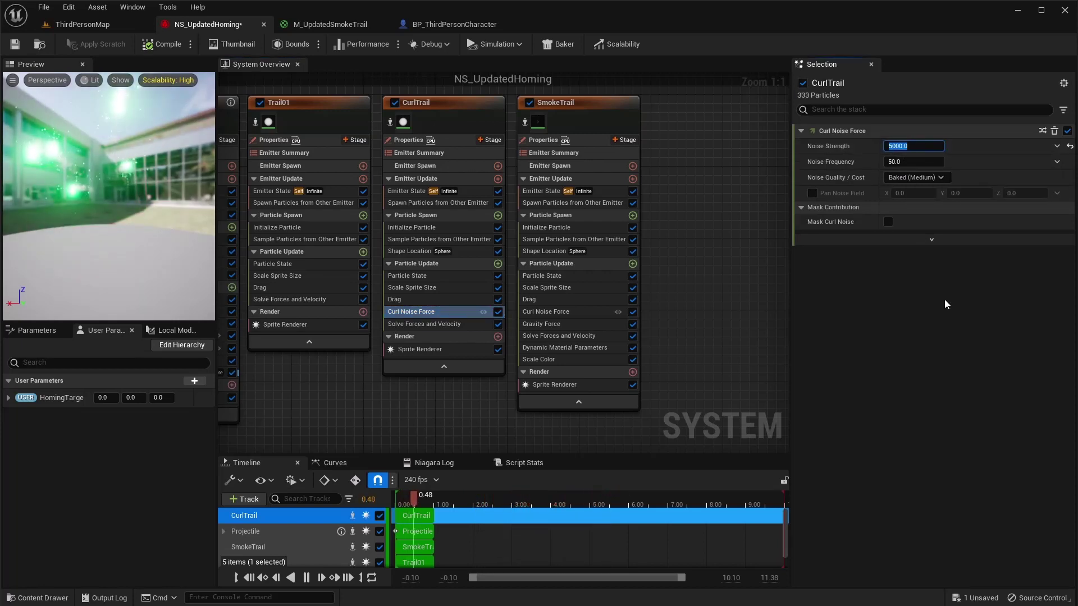
pyautogui.press('Return')
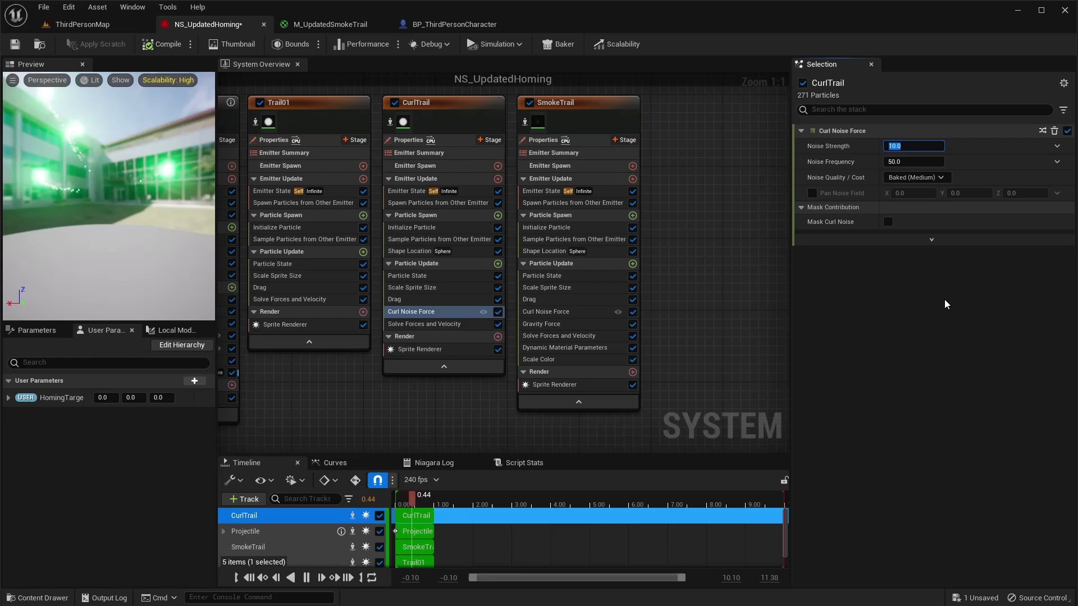
pyautogui.write('1000')
pyautogui.press('Return')
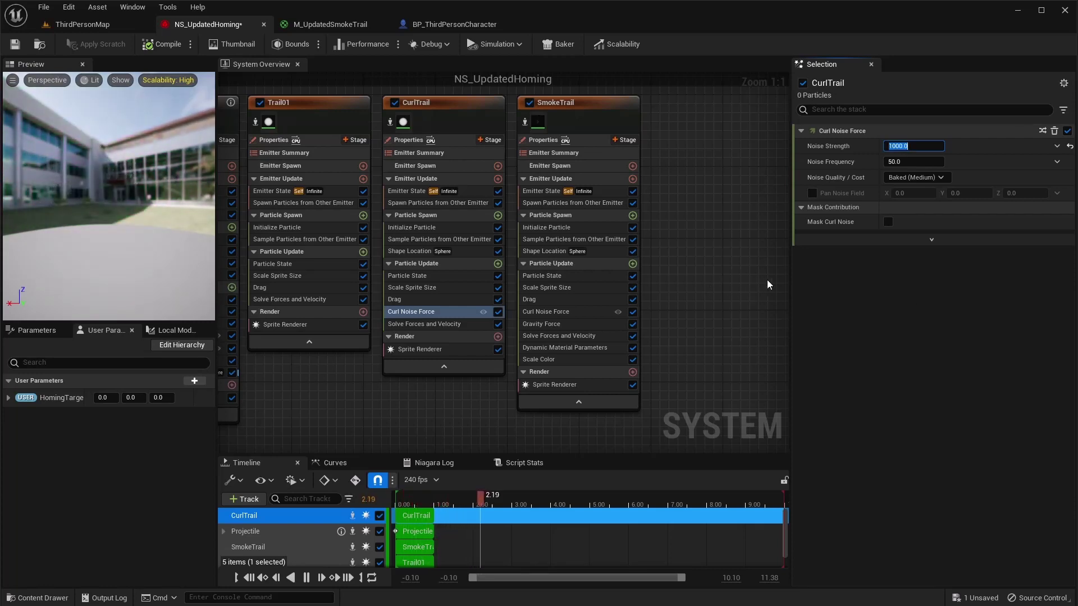
pyautogui.hotkey('ctrl', 'z')
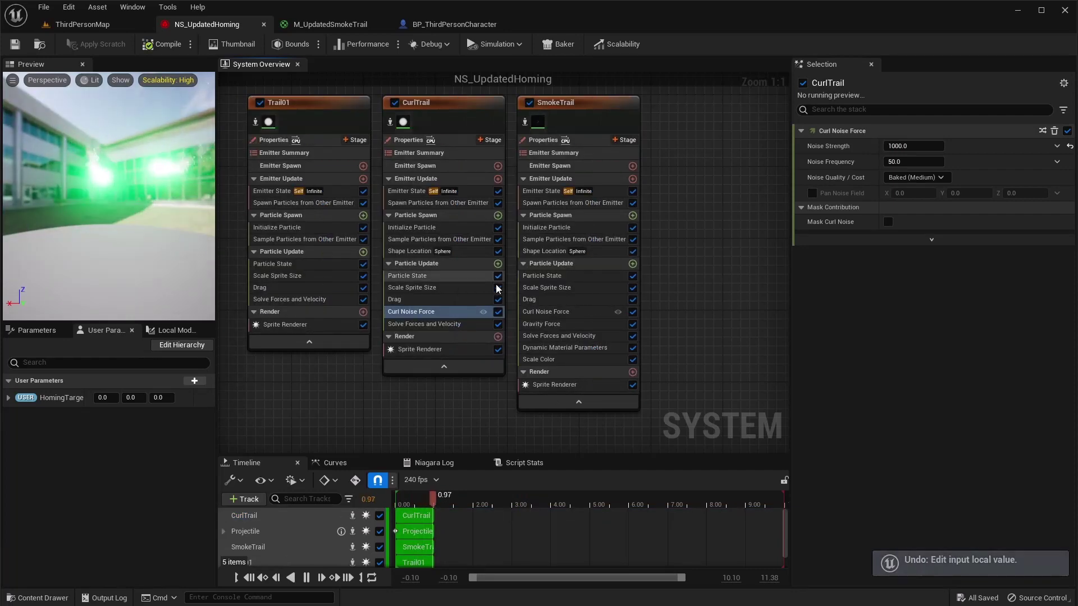
# - Review CurlTrail's Sprite Renderer and the SmokeTrail emitter's Emitter State and Spawn Particles from Other Emitter settings
pyautogui.click(426, 350)
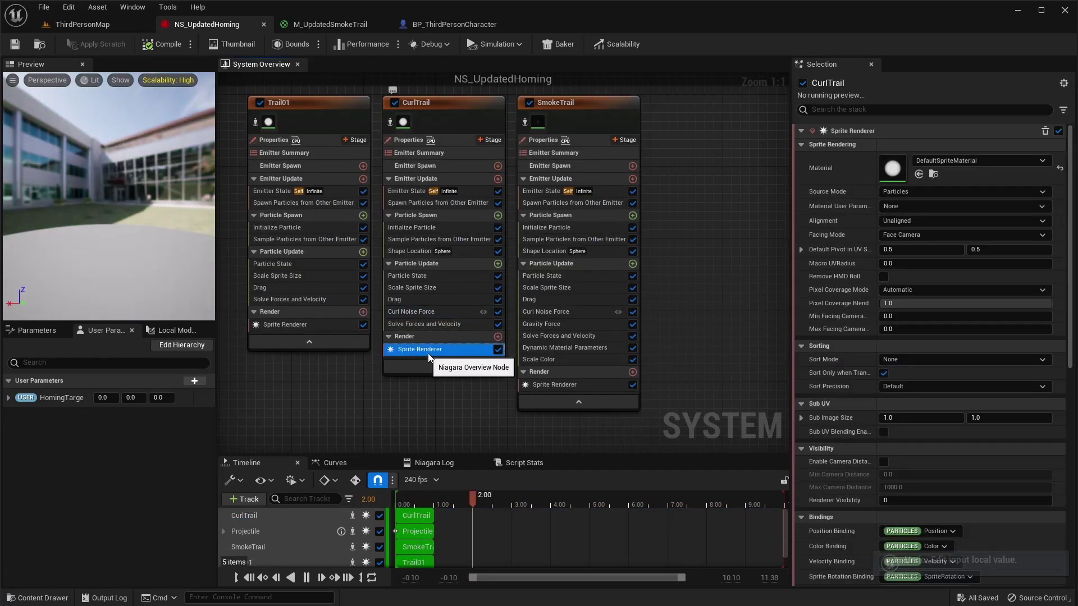
pyautogui.click(550, 144)
pyautogui.click(546, 193)
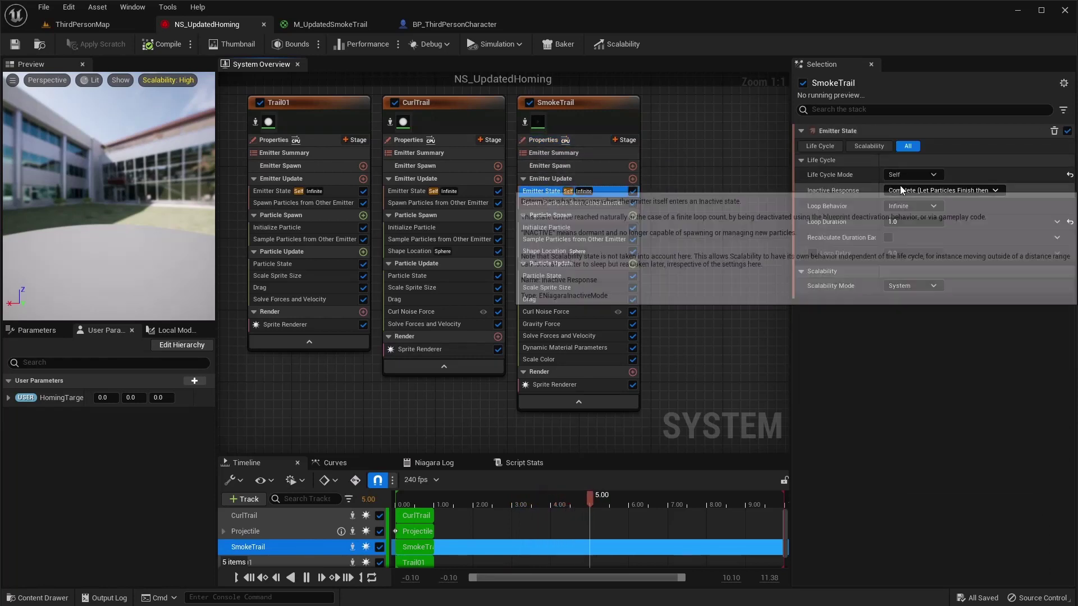
pyautogui.click(539, 204)
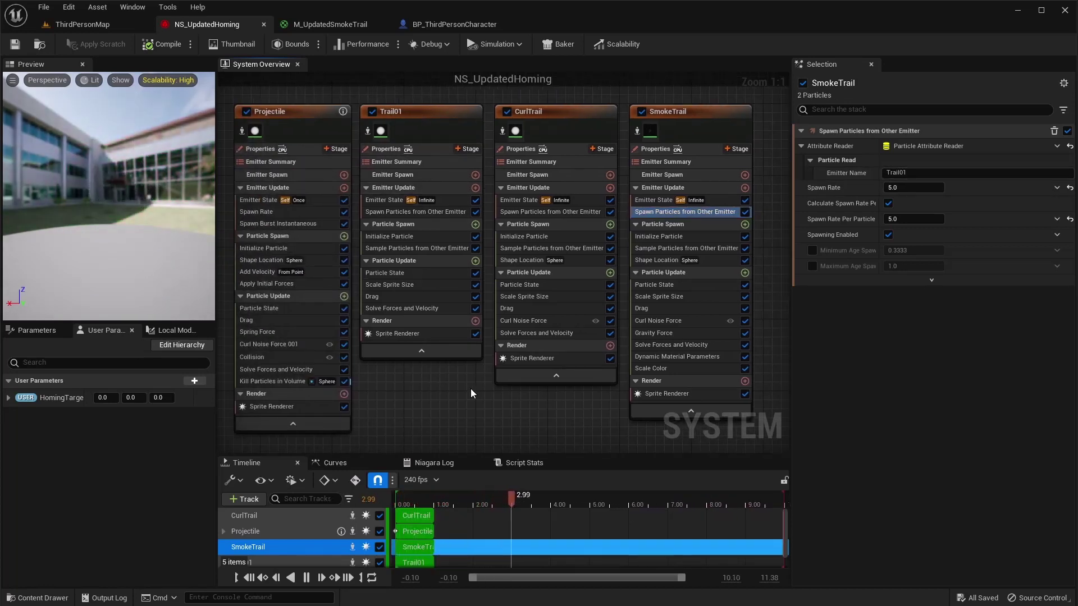
pyautogui.moveTo(472, 391); pyautogui.dragTo(276, 380, button='right')
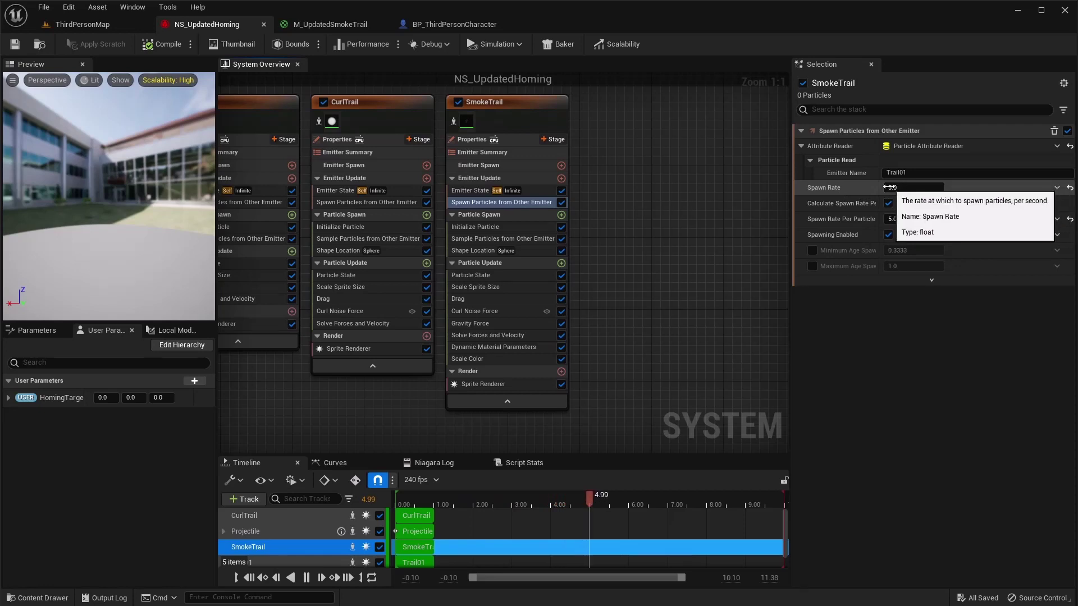
# - Review the SmokeTrail emitter's Initialize Particle, Sample Particles from Other Emitter, Shape Location and Scale Sprite Size settings
pyautogui.click(478, 227)
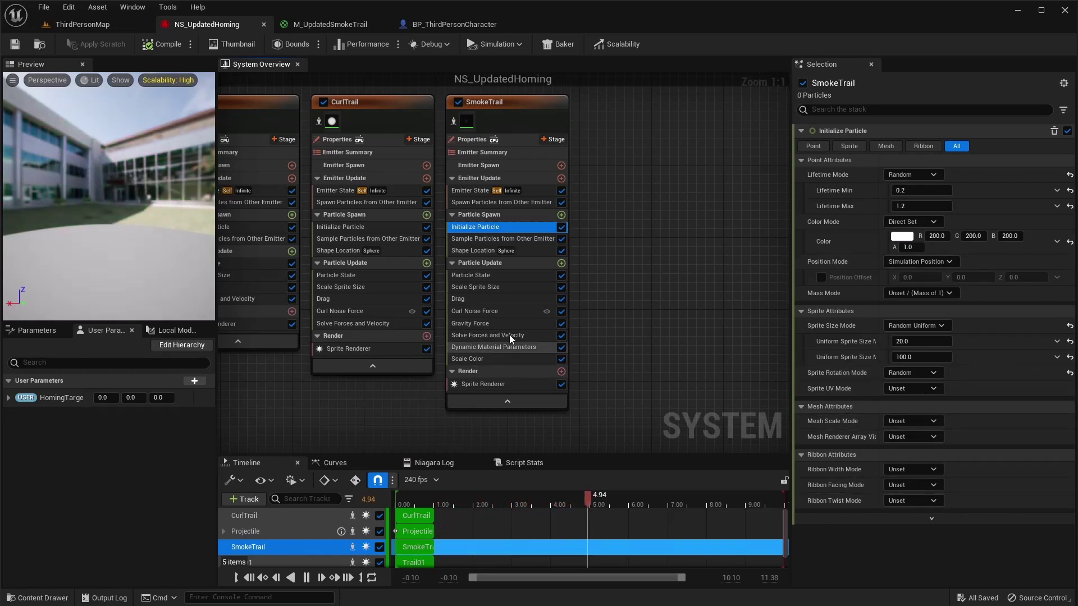
pyautogui.click(485, 238)
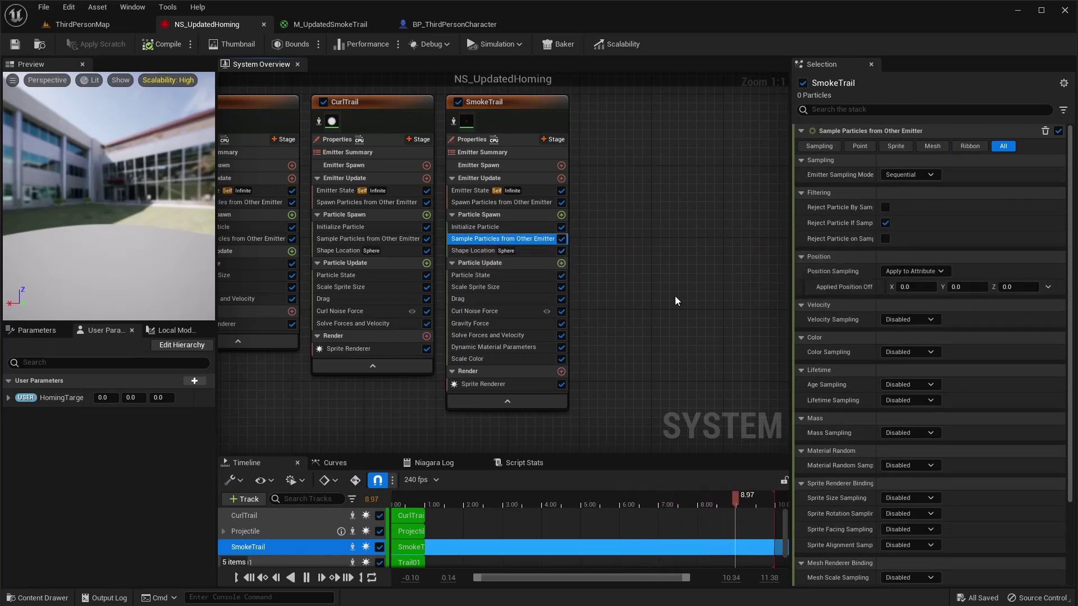
pyautogui.click(477, 252)
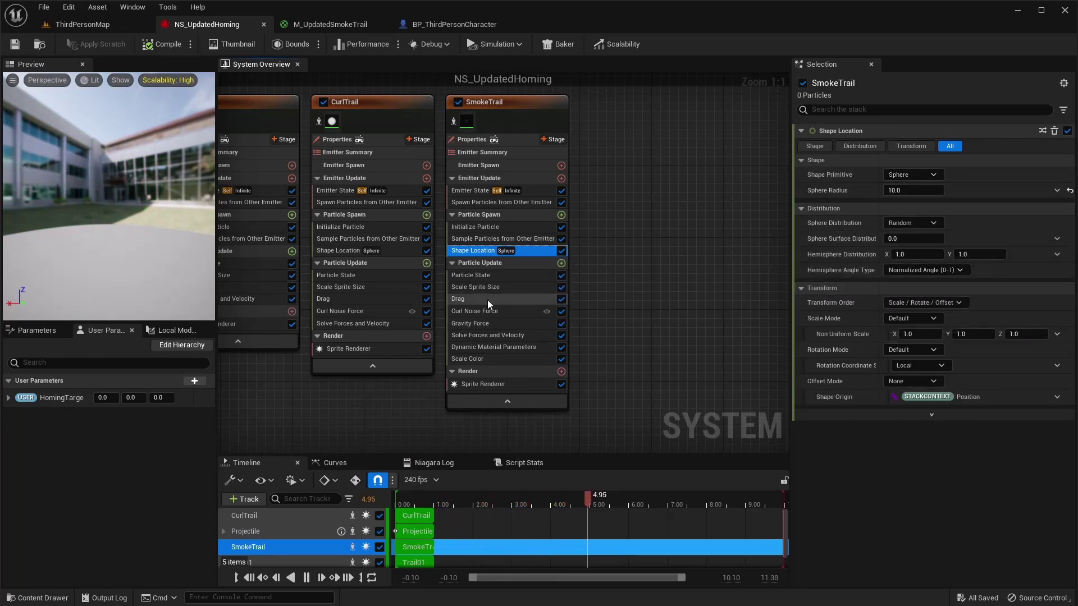
pyautogui.click(479, 287)
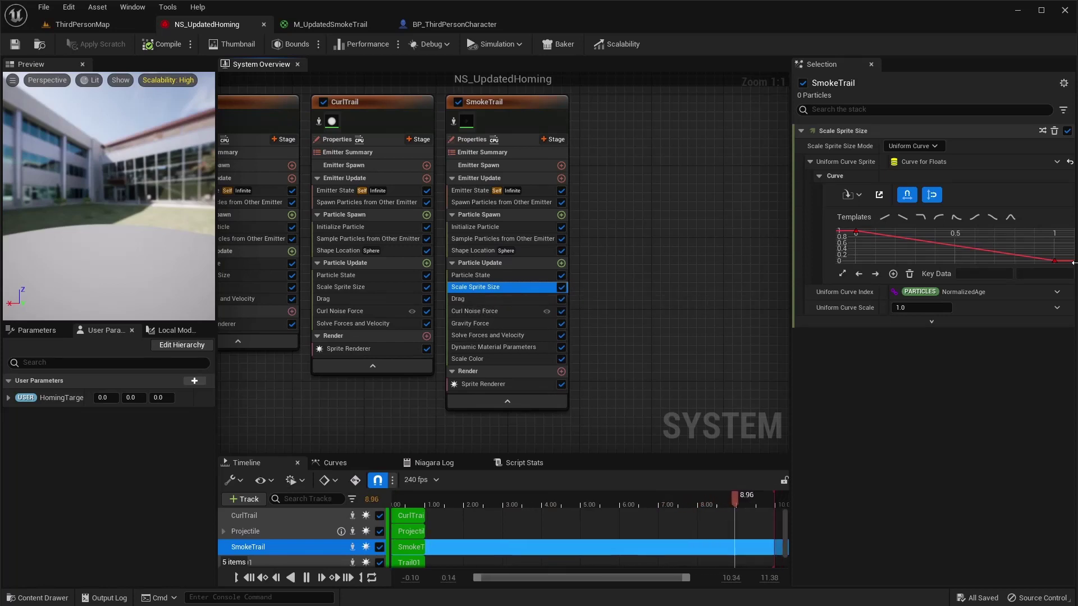
# - Review the SmokeTrail emitter's Drag, Curl Noise Force and Gravity Force settings
pyautogui.click(452, 299)
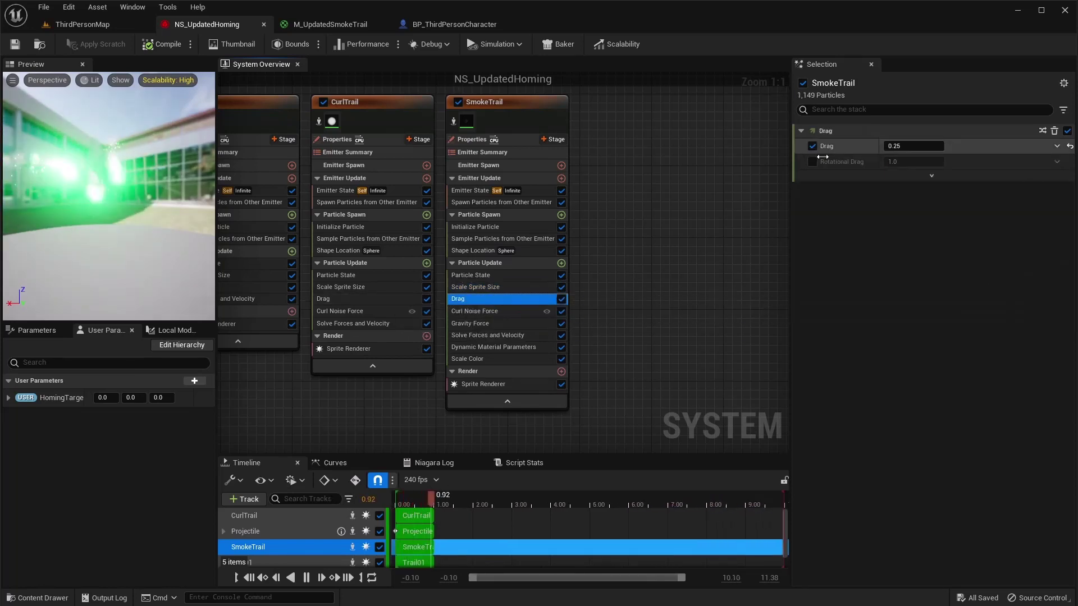
pyautogui.click(475, 312)
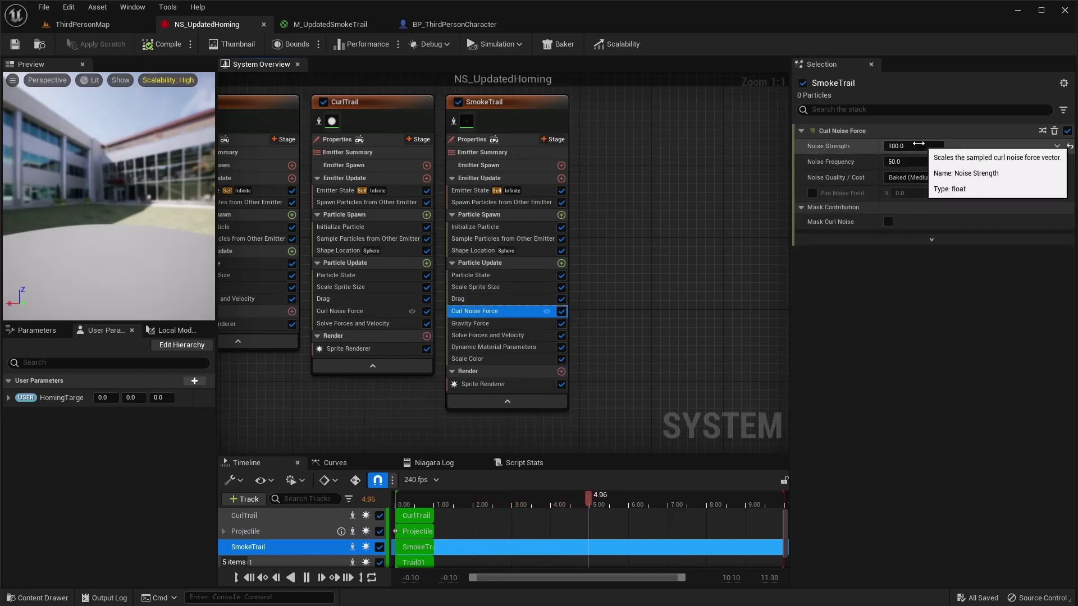
pyautogui.click(477, 324)
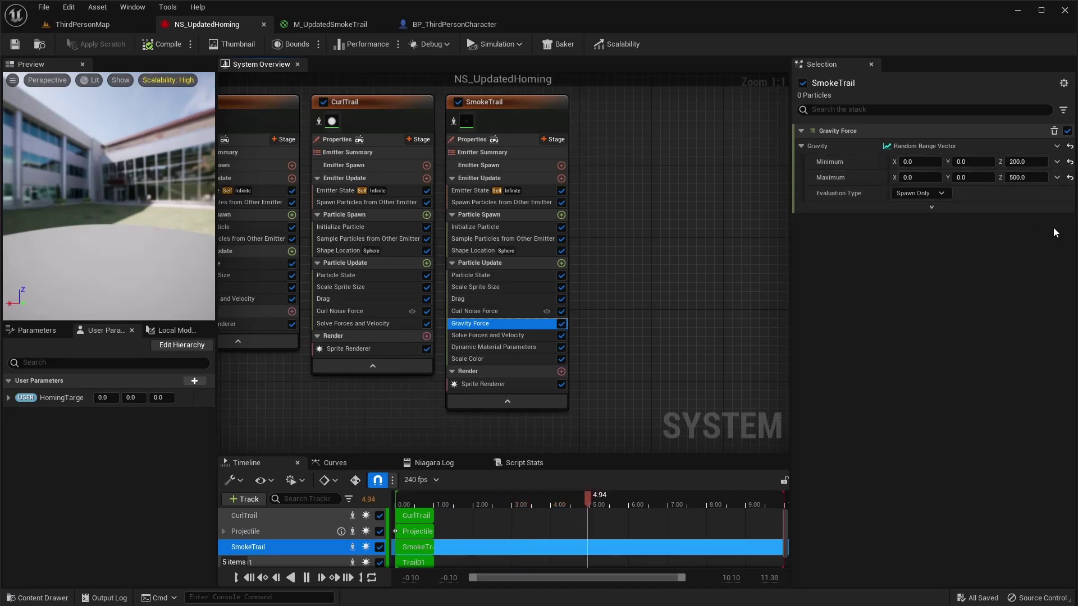
# - Compare SmokeTrail's Dynamic Material Parameters with the Dynamic Parameter node in M_UpdatedSmokeTrail, and review the emitter's Scale Color and Sprite Renderer settings
pyautogui.click(494, 347)
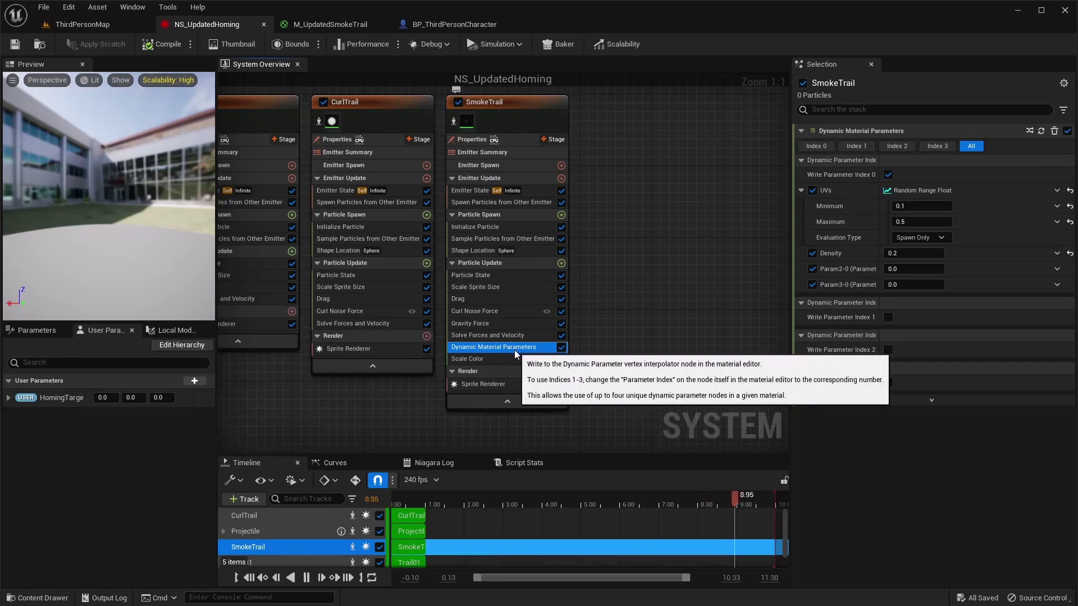
pyautogui.click(333, 26)
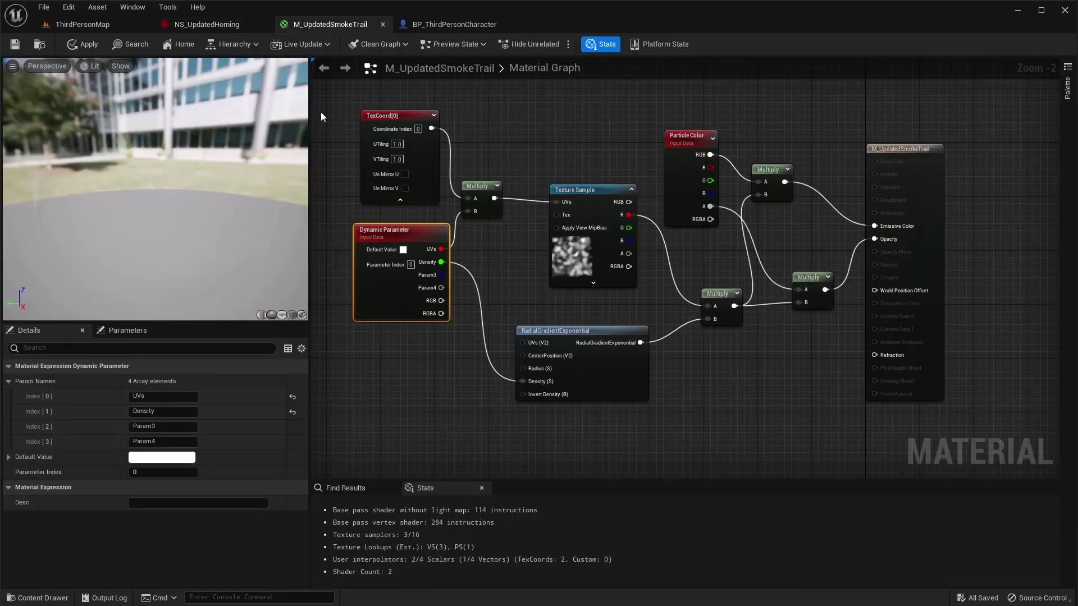
pyautogui.click(229, 23)
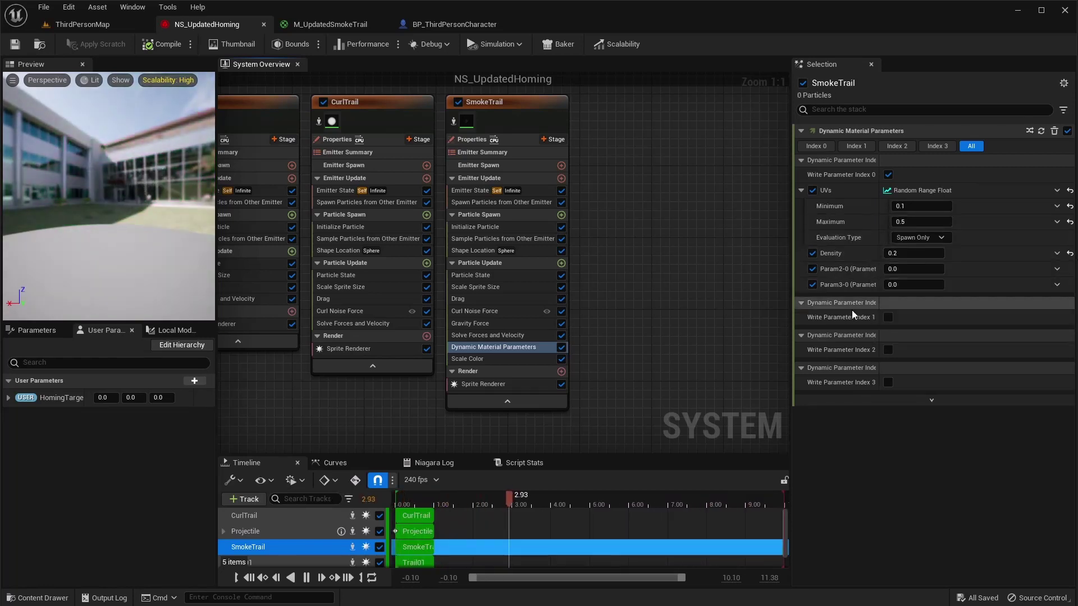
pyautogui.click(480, 359)
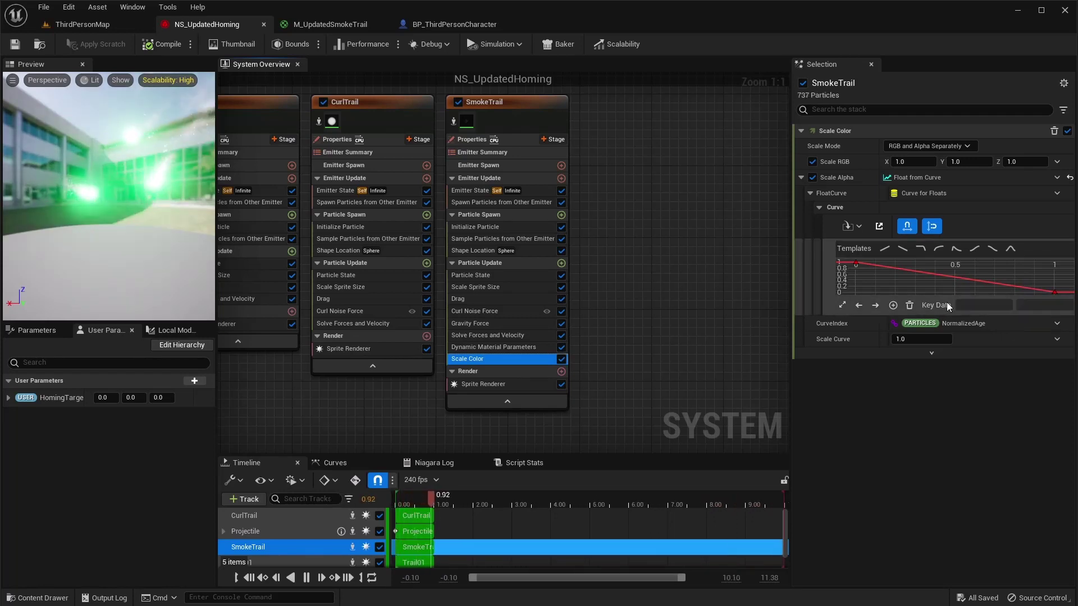
pyautogui.click(473, 388)
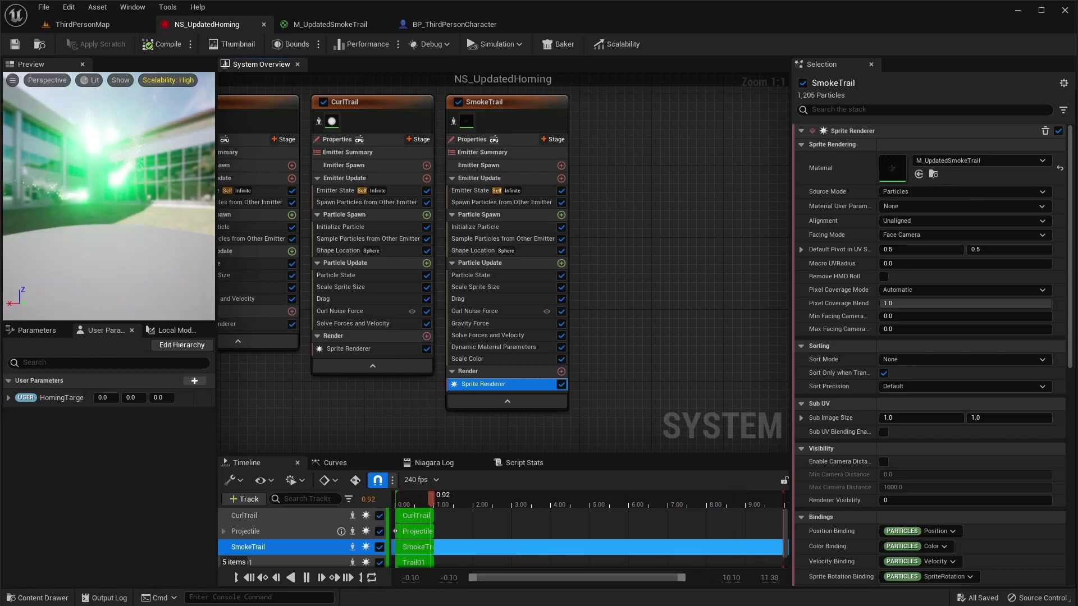
# - Review how the Missiles Niagara component is added to BP_ThirdPersonCharacter, including its transform, NS_UpdatedHoming asset and Auto Activate setting
pyautogui.click(454, 24)
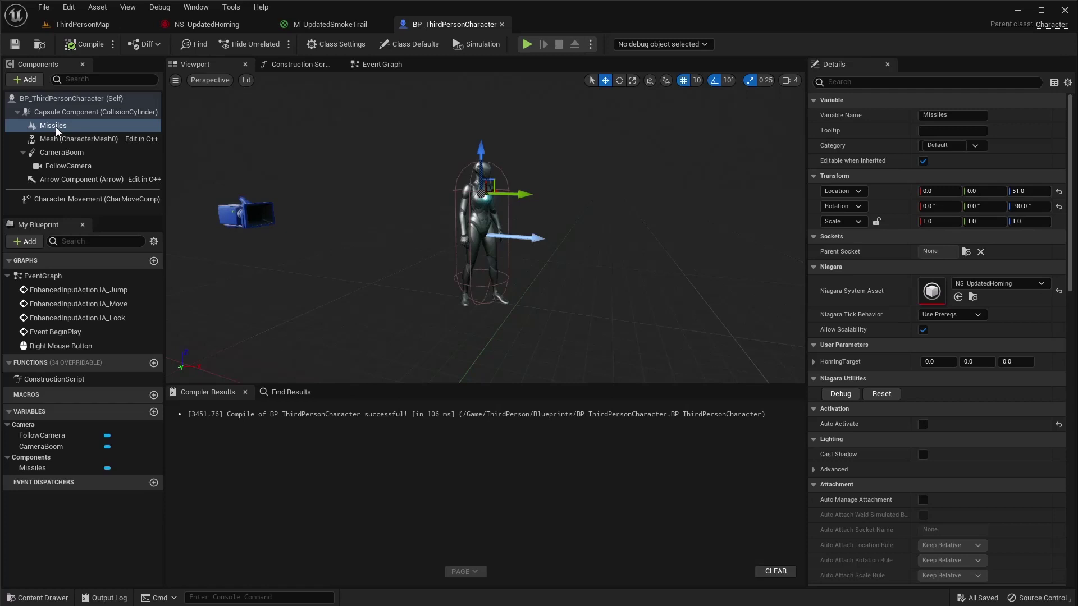
pyautogui.click(32, 79)
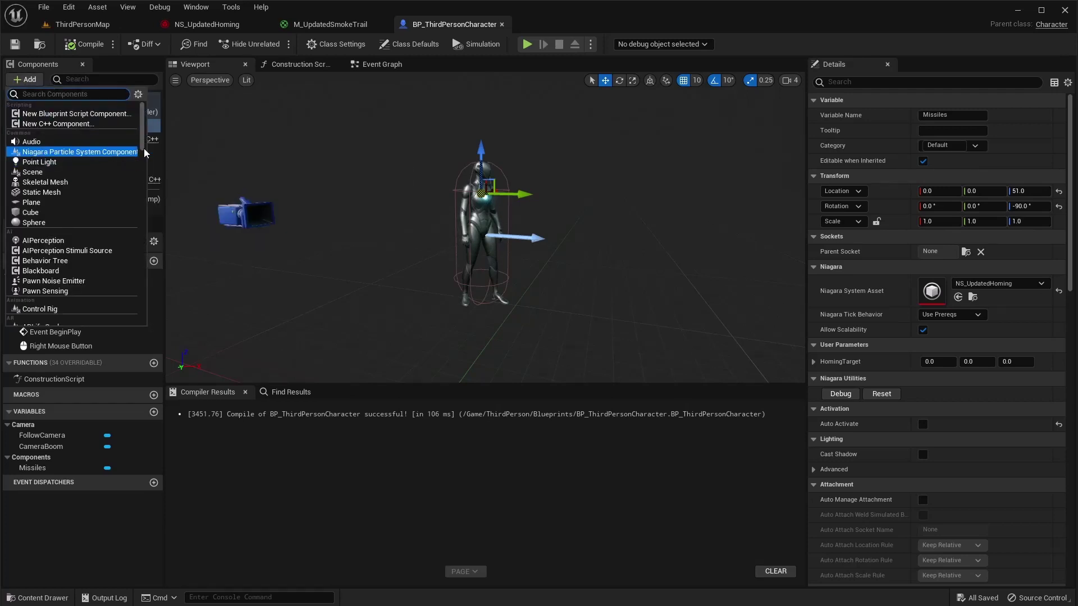
pyautogui.click(222, 142)
pyautogui.click(48, 126)
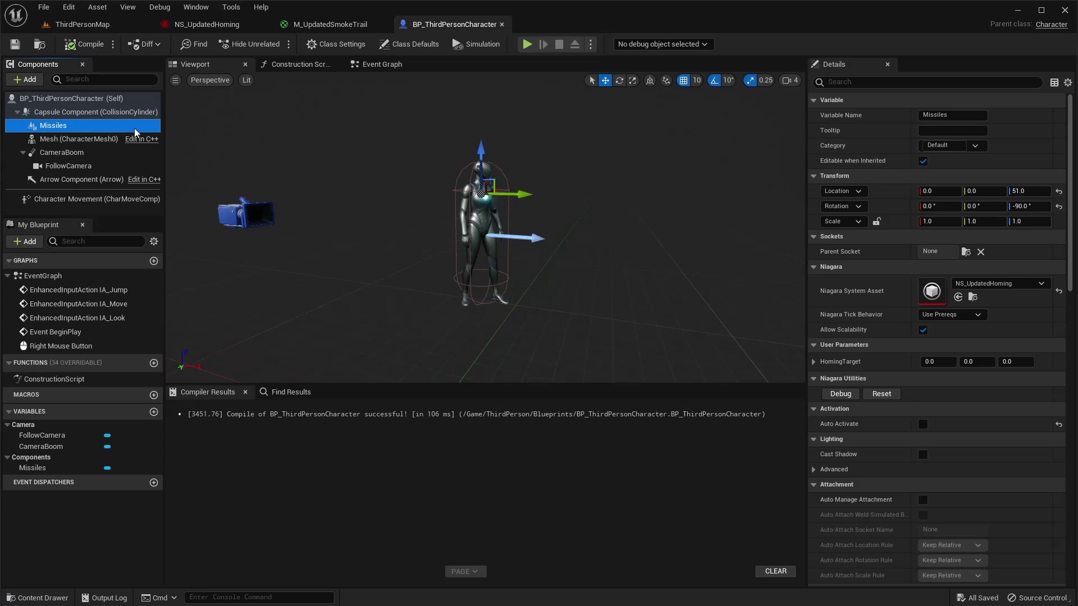
pyautogui.click(56, 141)
pyautogui.click(54, 125)
pyautogui.moveTo(482, 143); pyautogui.dragTo(485, 203)
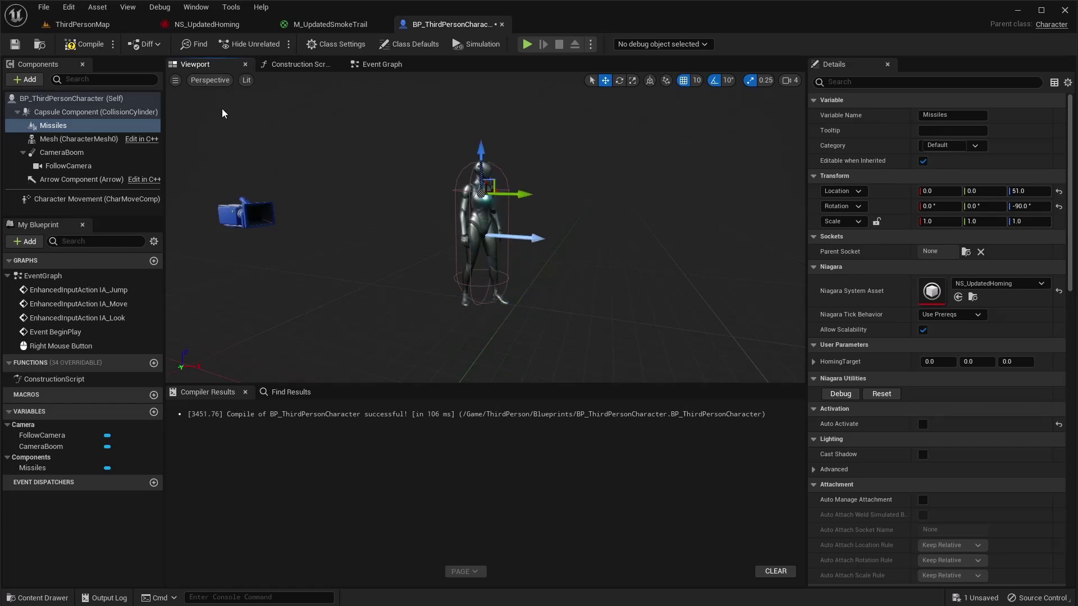
# - Examine the Right Mouse Button event and its Set Active node in the character blueprint's Event Graph
pyautogui.click(390, 65)
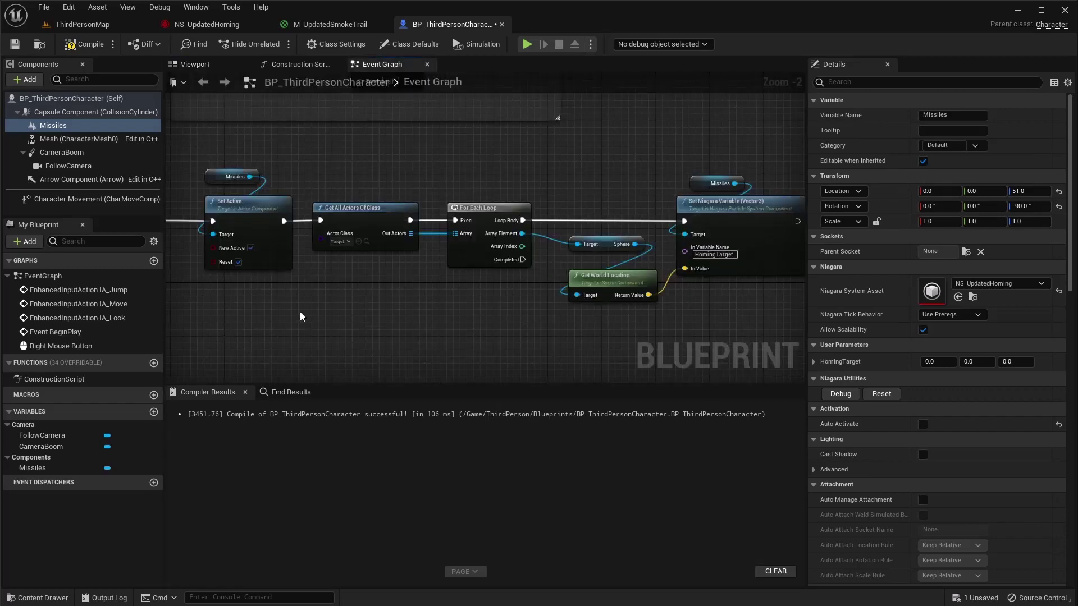
pyautogui.moveTo(300, 312); pyautogui.dragTo(387, 308, button='right')
pyautogui.scroll(2, 379, 261)
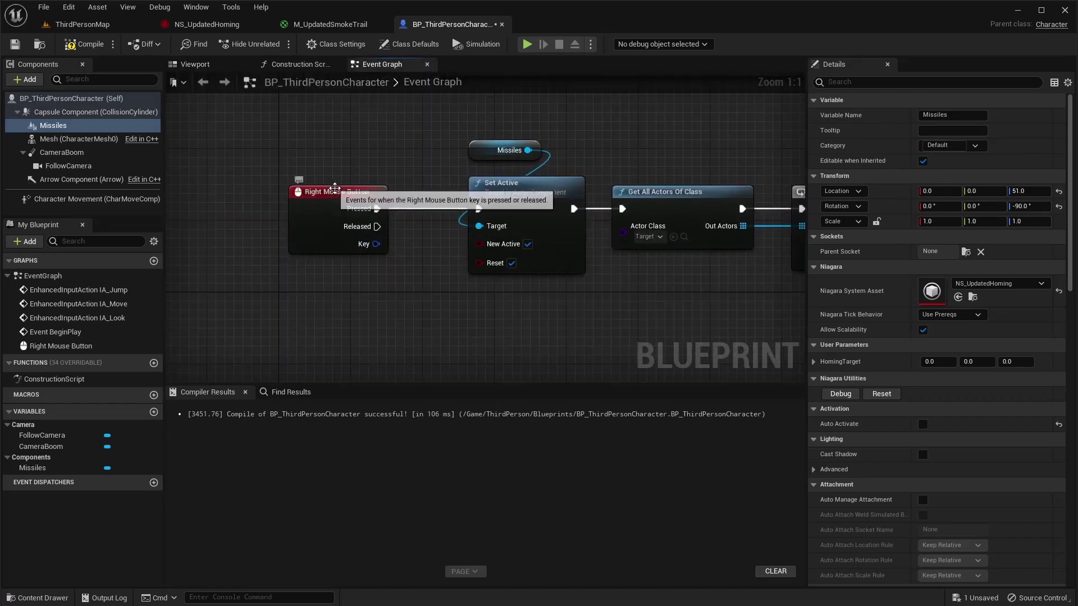
# - Try out an S key input event below the Right Mouse Button node, search its Input Key options for "right mouse", and delete it
pyautogui.moveTo(312, 303); pyautogui.dragTo(328, 216, button='right')
pyautogui.rightClick(328, 212)
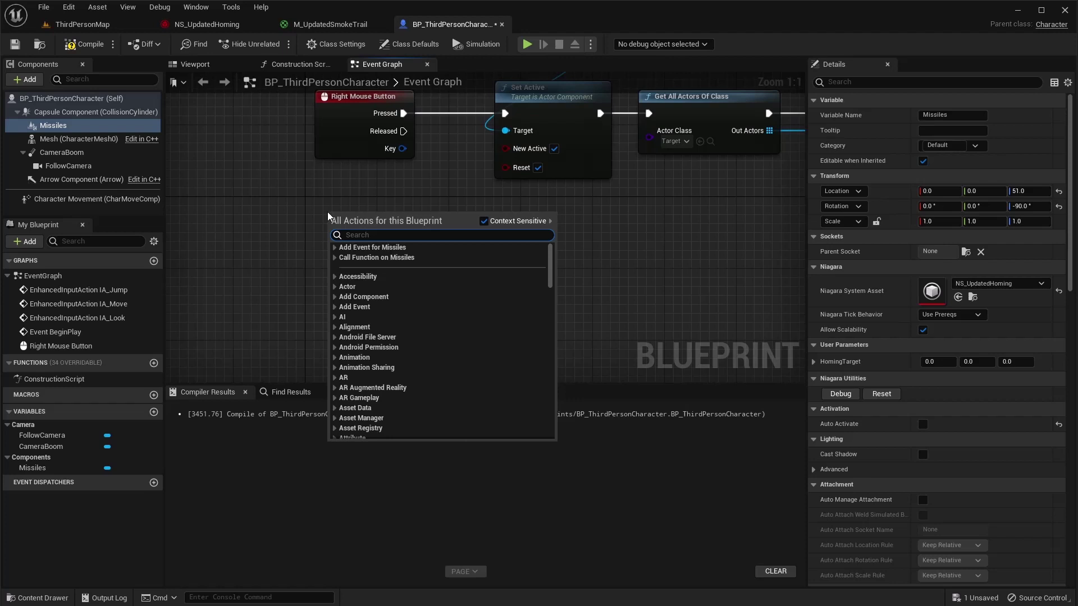
pyautogui.write('input key')
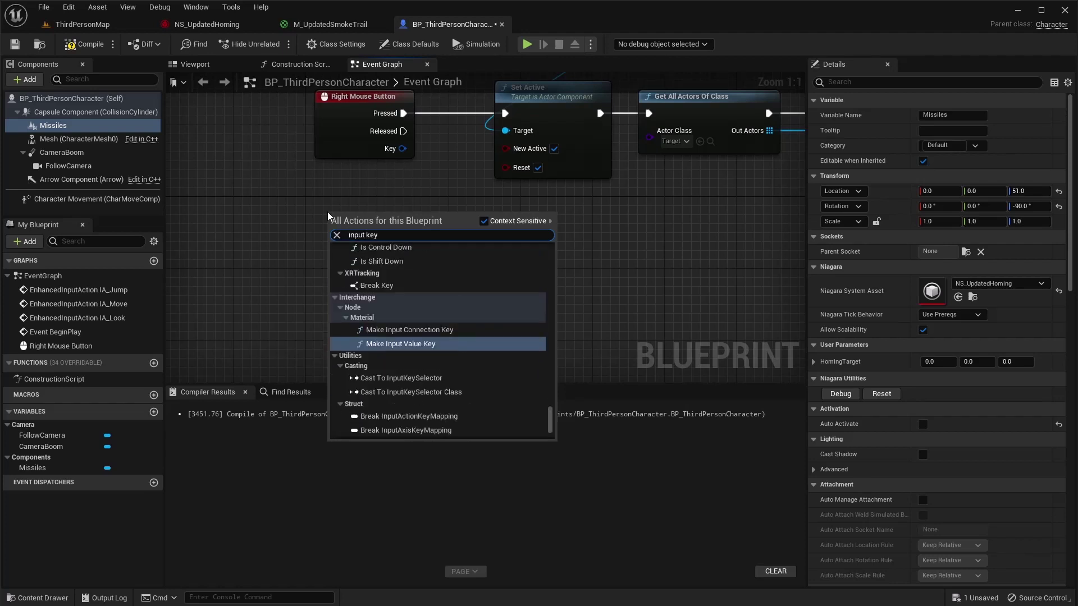
pyautogui.scroll(10, 366, 310)
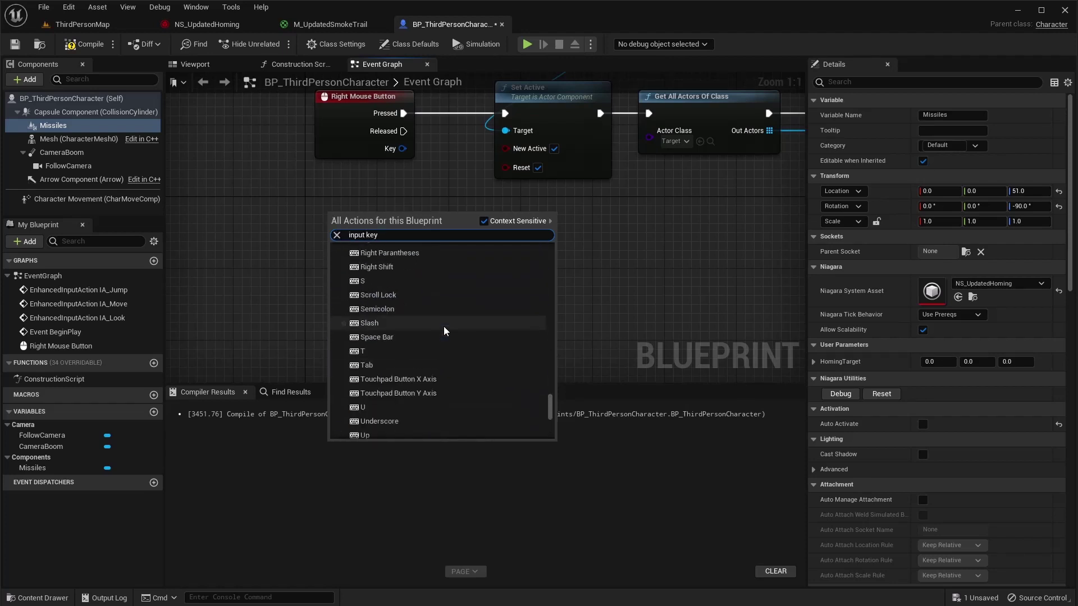
pyautogui.click(363, 281)
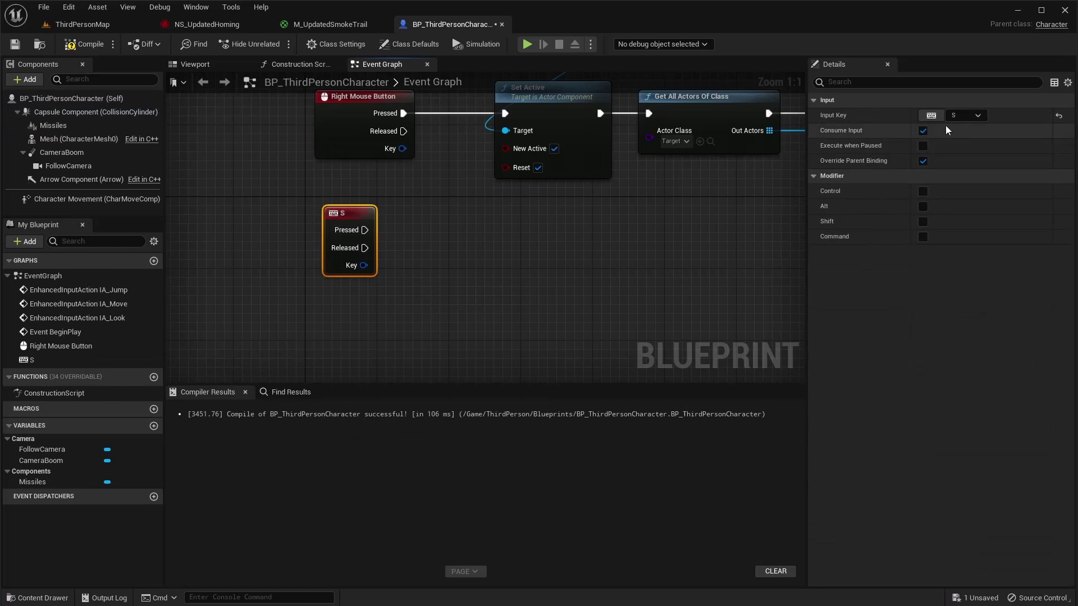
pyautogui.click(977, 116)
pyautogui.write('right')
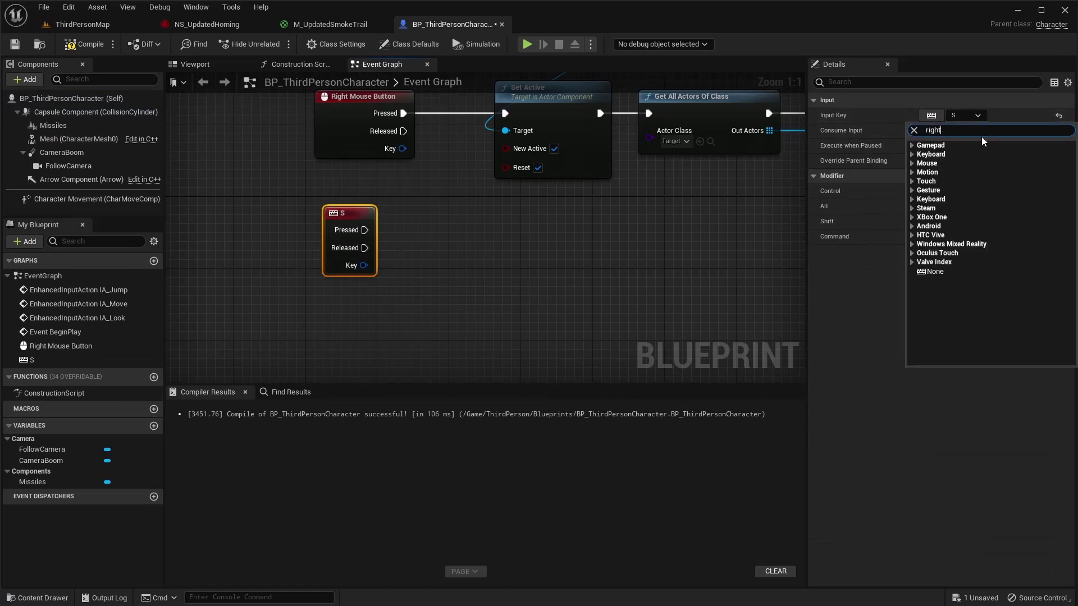
pyautogui.write(' mouse')
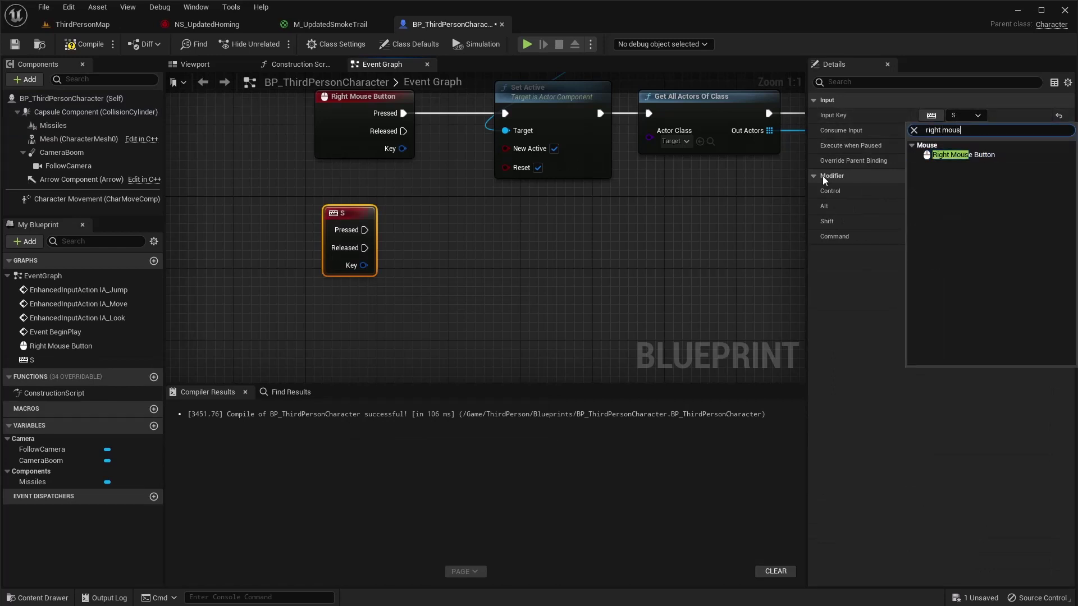
pyautogui.press('Escape')
pyautogui.press('Delete')
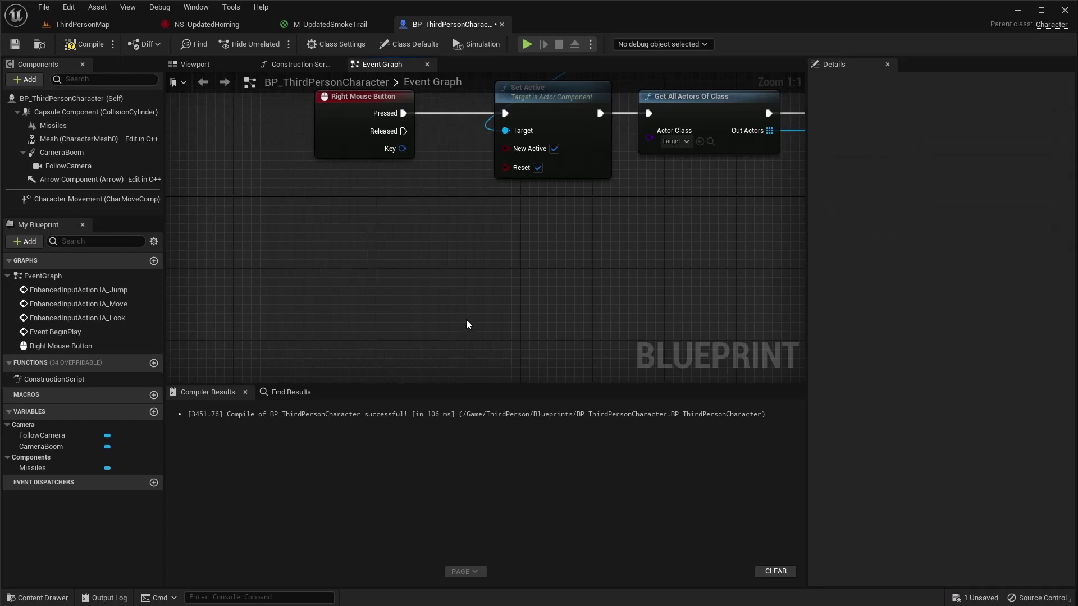
# - Review the Set Active node's New Active and Reset options and the Get All Actors Of Class node's Target class
pyautogui.moveTo(356, 79); pyautogui.dragTo(319, 191, button='right')
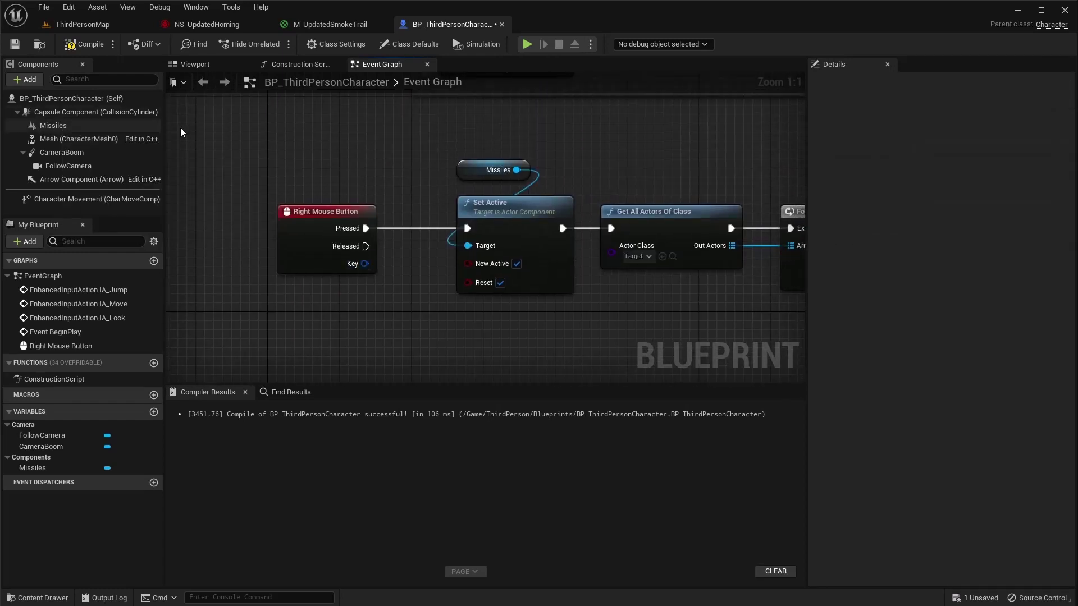
pyautogui.moveTo(513, 327); pyautogui.dragTo(374, 308, button='right')
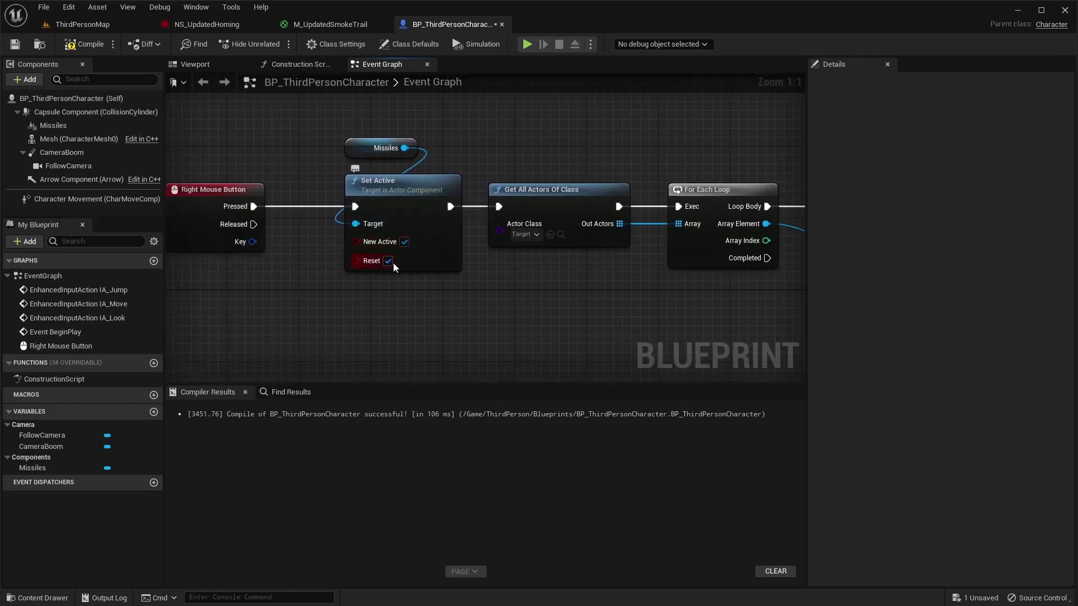
pyautogui.moveTo(482, 284); pyautogui.dragTo(305, 270, button='right')
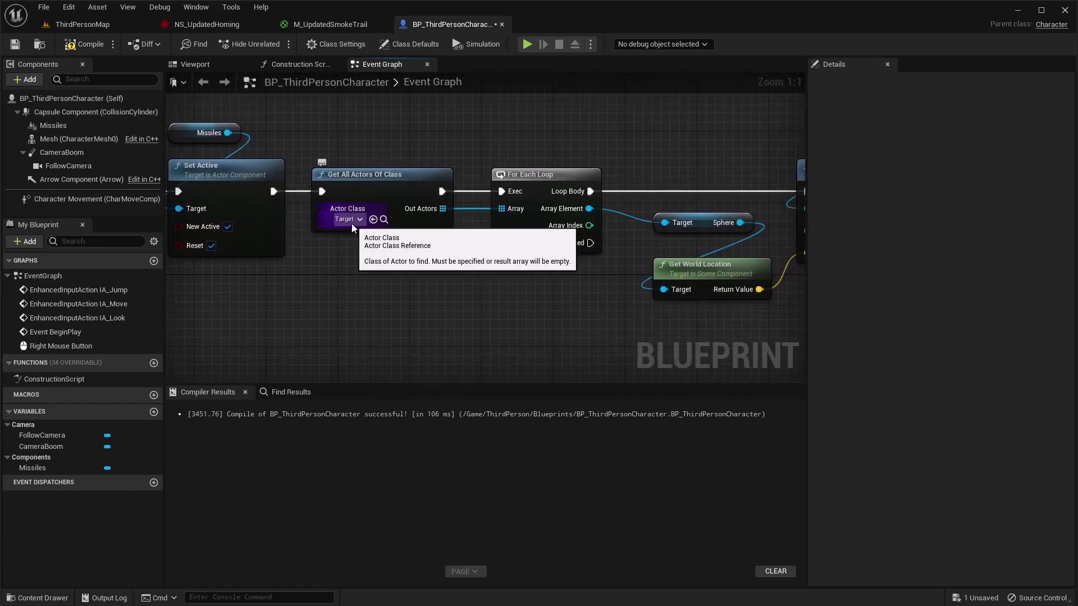
# - Place the Target blueprint on the ThirdPersonMap floor at X 1310, Y 1070 and raise it to Z 40
pyautogui.click(73, 24)
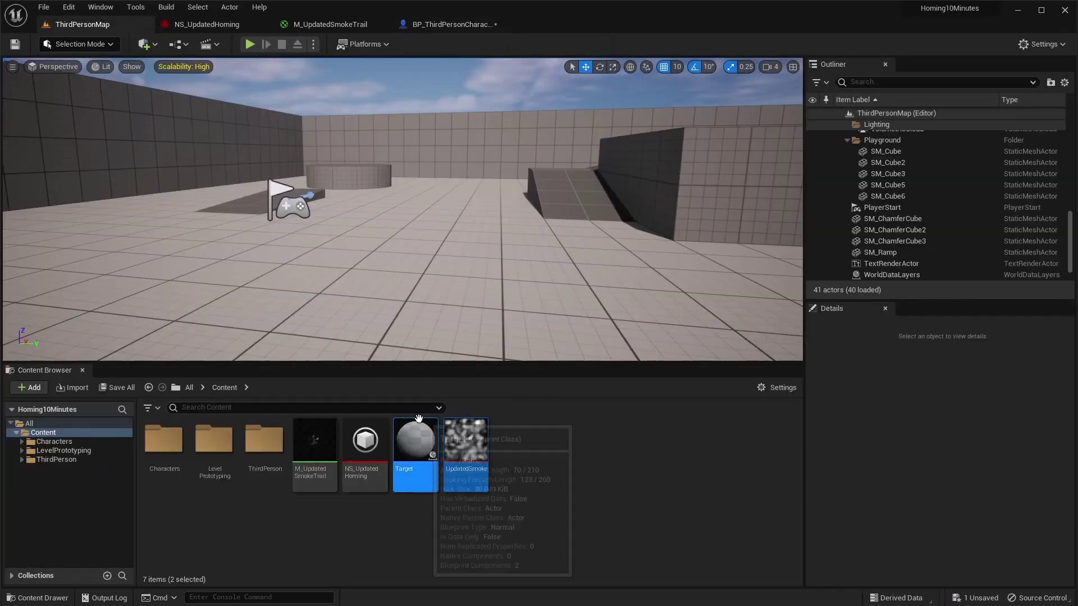
pyautogui.moveTo(414, 444); pyautogui.dragTo(348, 169)
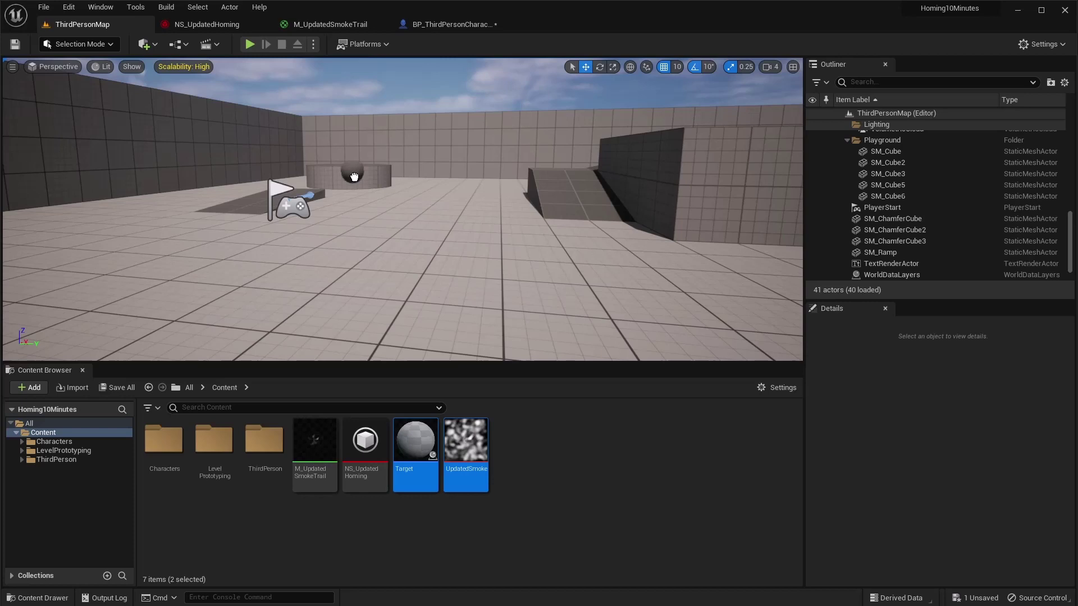
pyautogui.moveTo(363, 236); pyautogui.dragTo(362, 236)
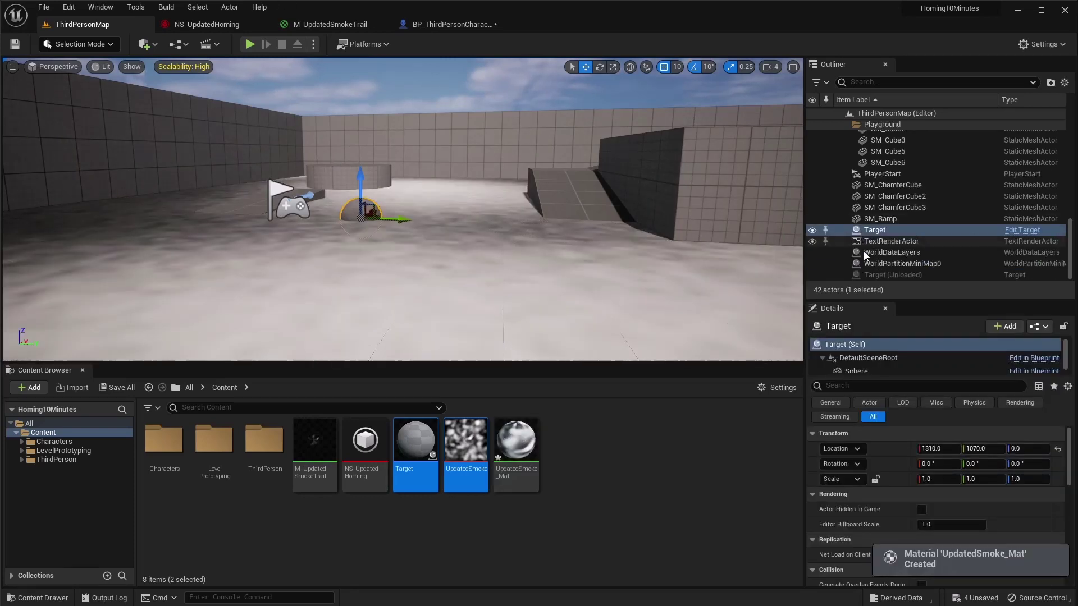
pyautogui.moveTo(358, 185); pyautogui.dragTo(358, 168)
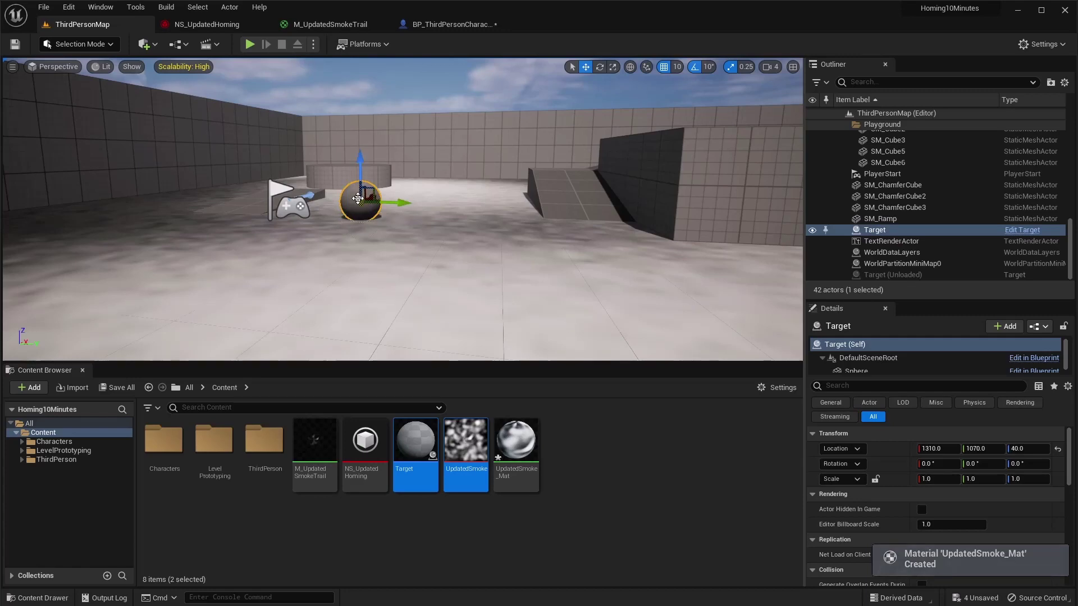
# - Review in BP_ThirdPersonCharacter how Get All Actors Of Class feeds the For Each Loop and the target Sphere's Get World Location
pyautogui.click(452, 24)
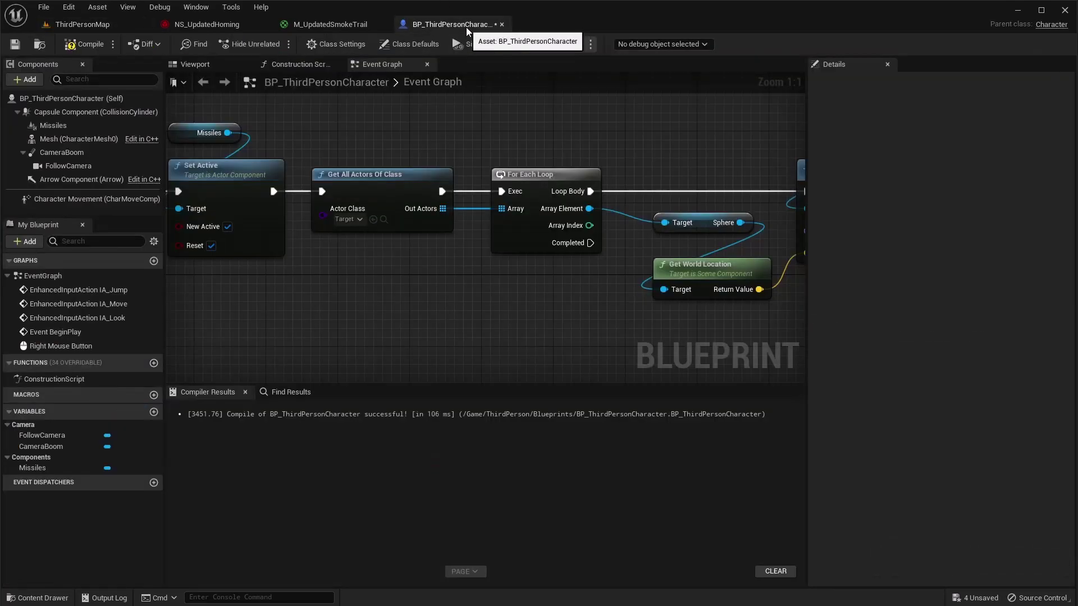
pyautogui.moveTo(518, 296); pyautogui.dragTo(463, 297, button='right')
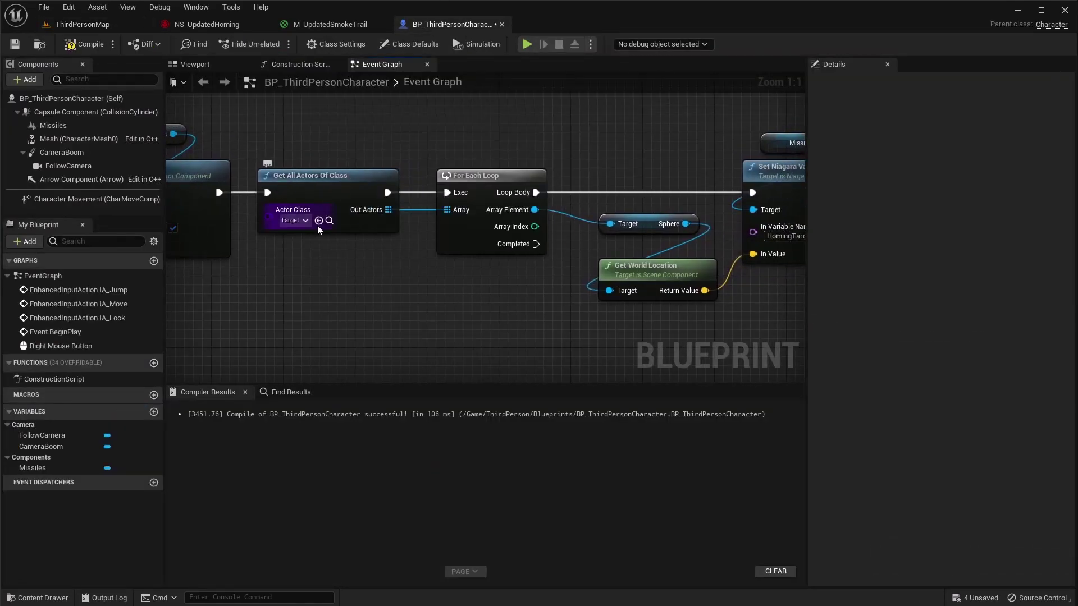
pyautogui.moveTo(347, 249); pyautogui.dragTo(261, 242, button='right')
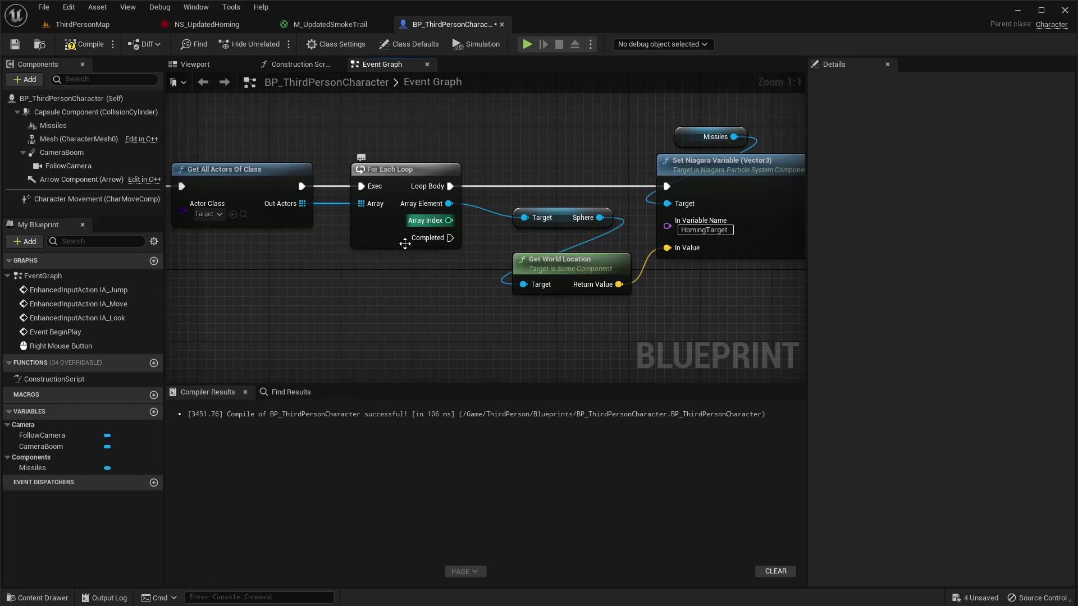
pyautogui.moveTo(405, 244); pyautogui.dragTo(326, 247, button='right')
pyautogui.moveTo(241, 244); pyautogui.dragTo(301, 263, button='right')
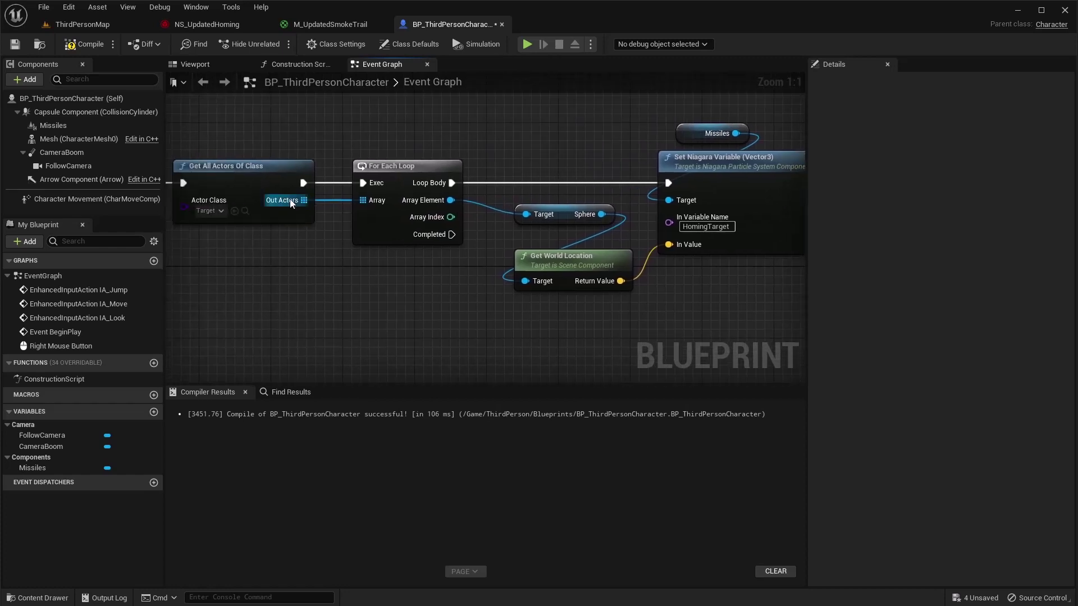
pyautogui.moveTo(367, 241); pyautogui.dragTo(313, 258, button='right')
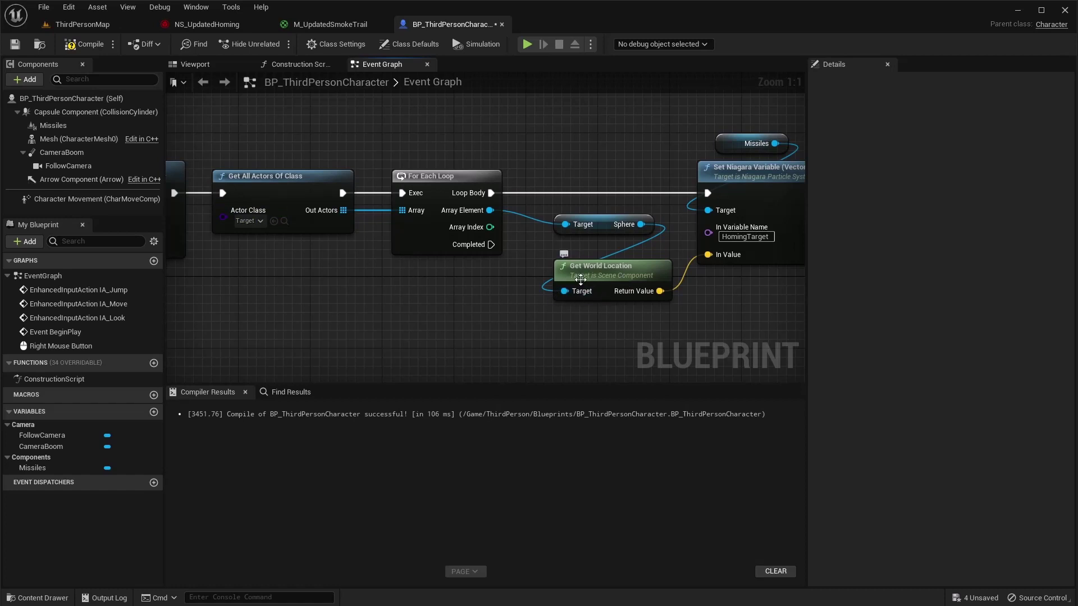
pyautogui.moveTo(588, 298); pyautogui.dragTo(461, 311, button='right')
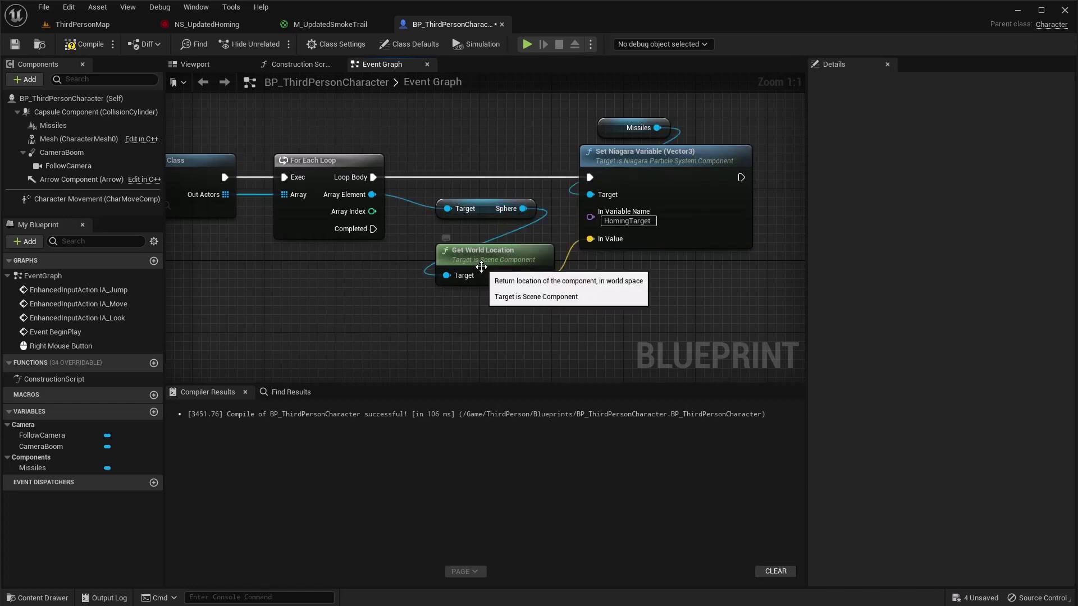
pyautogui.moveTo(470, 279); pyautogui.dragTo(406, 296, button='right')
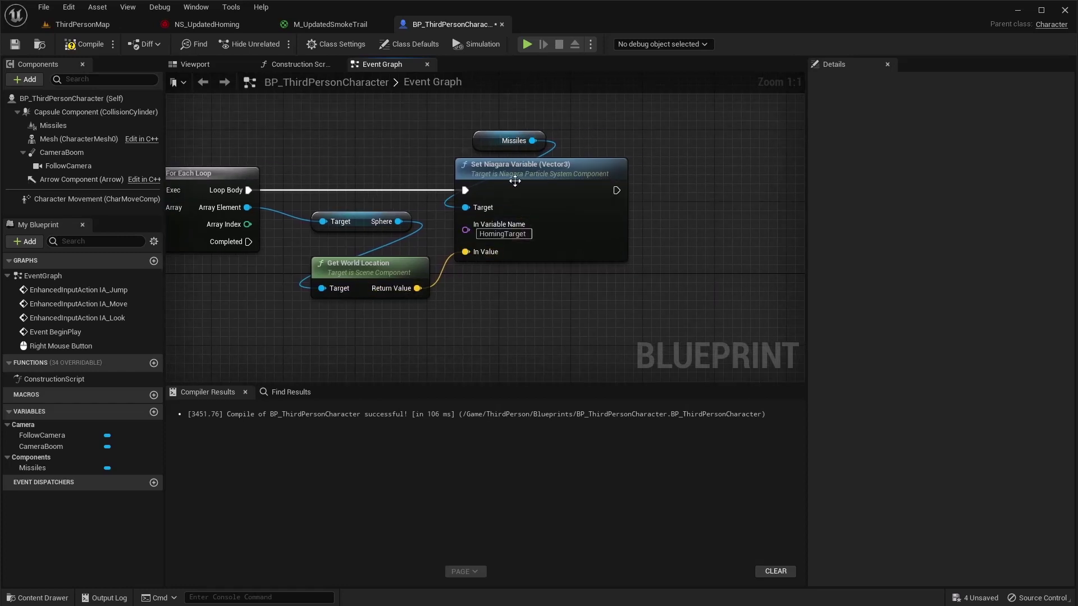
# - Compare the Set Niagara Variable (Vector3) node's In Variable Name with the HomingTarget user parameter in NS_UpdatedHoming
pyautogui.moveTo(515, 181); pyautogui.dragTo(479, 154, button='right')
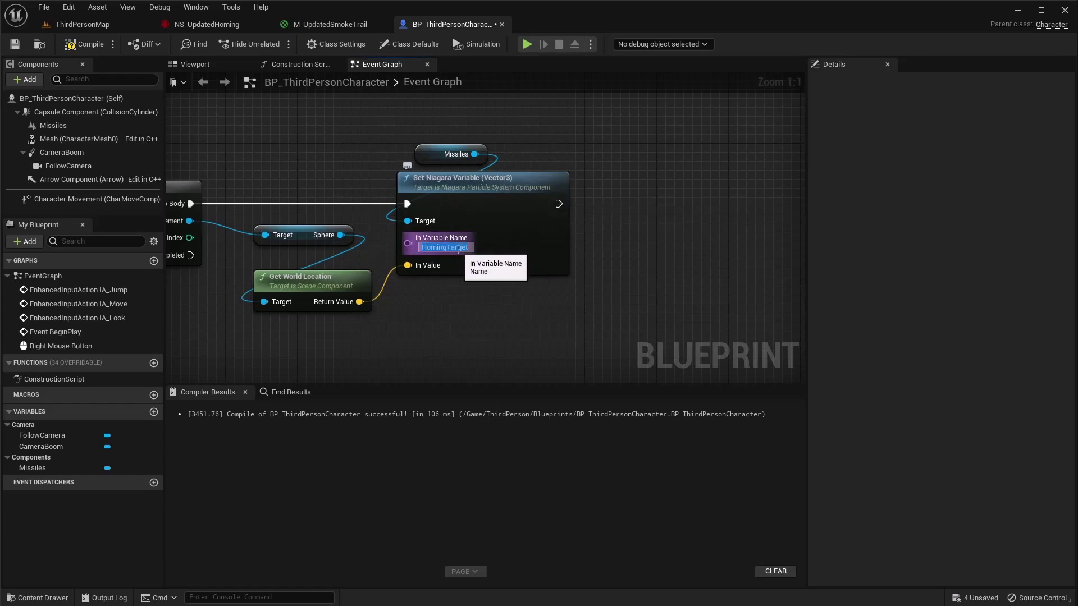
pyautogui.click(206, 25)
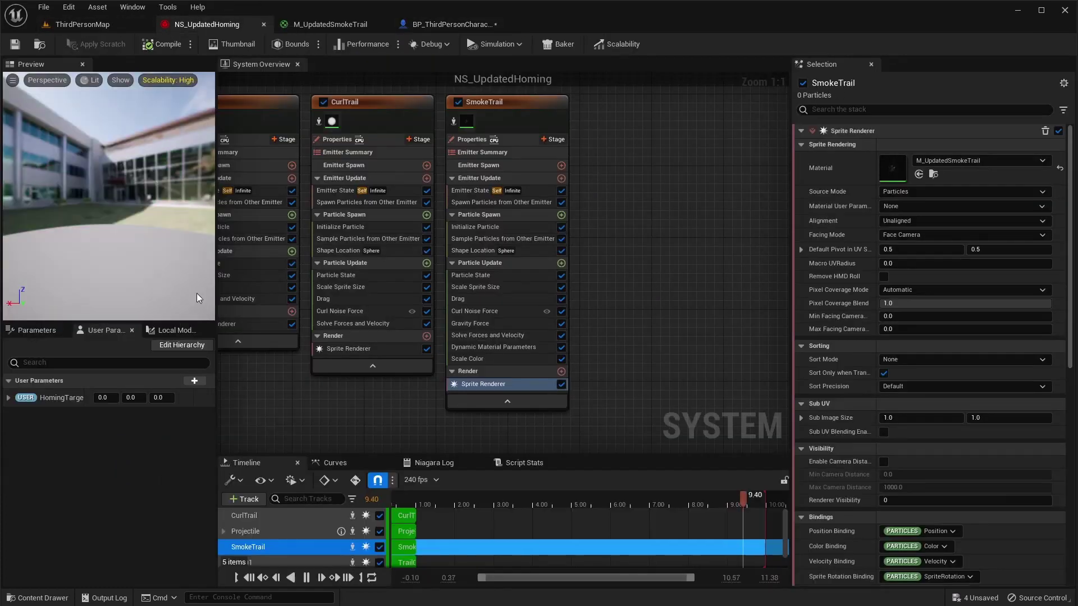
pyautogui.rightClick(63, 397)
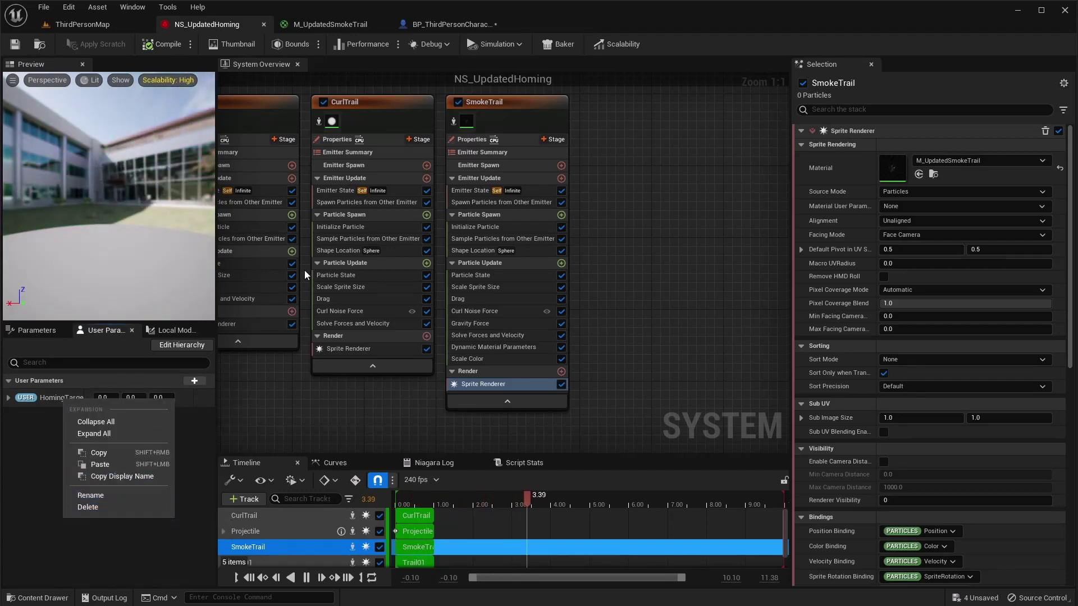
pyautogui.click(452, 24)
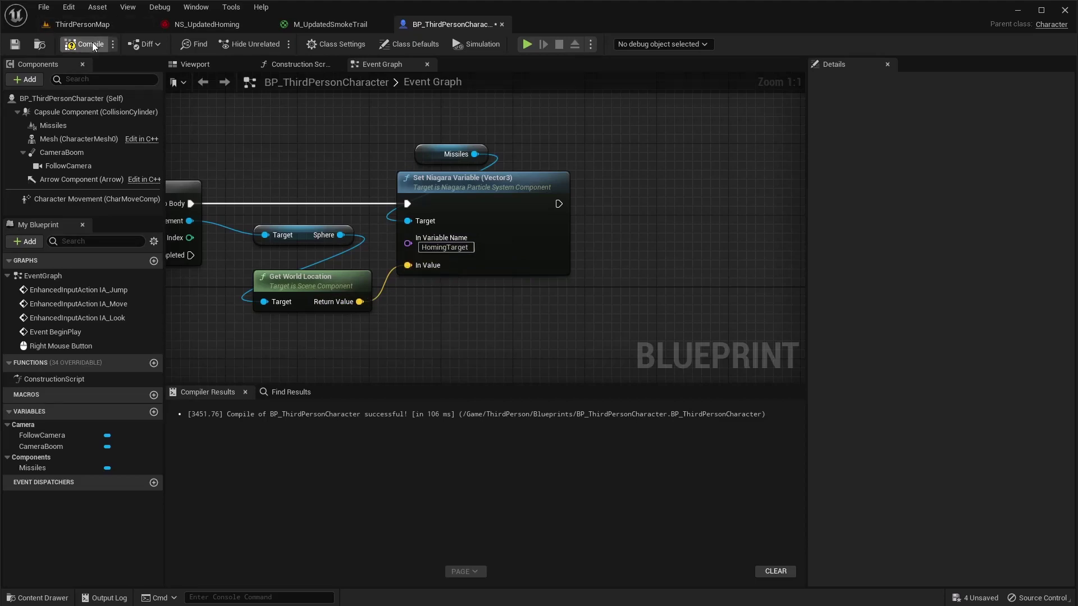
# - Play-test ThirdPersonMap by firing the homing missiles at the target sphere, and end the play session
pyautogui.click(85, 25)
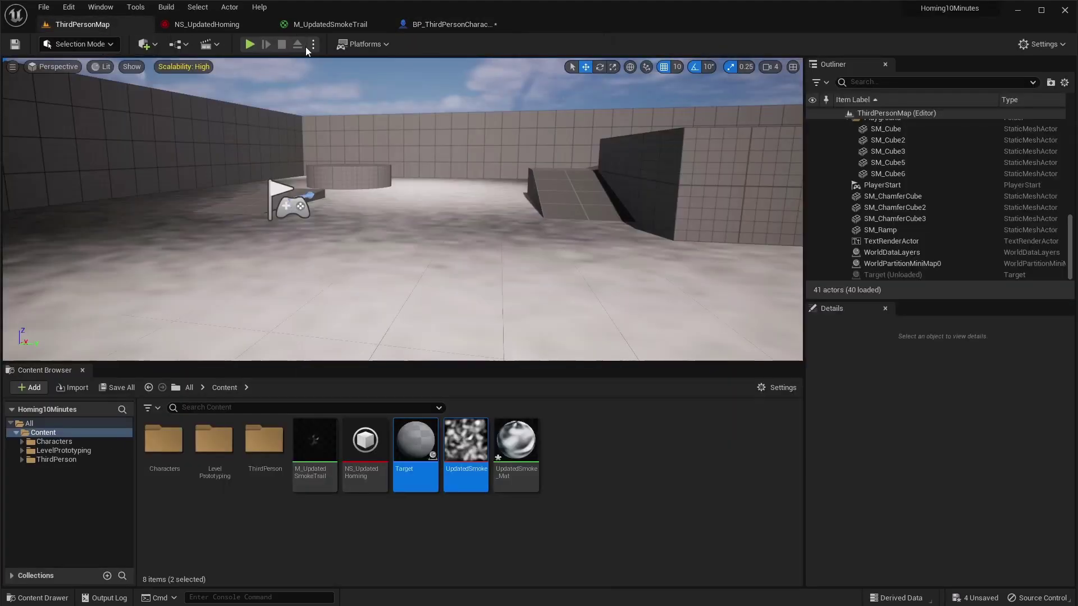
pyautogui.click(250, 45)
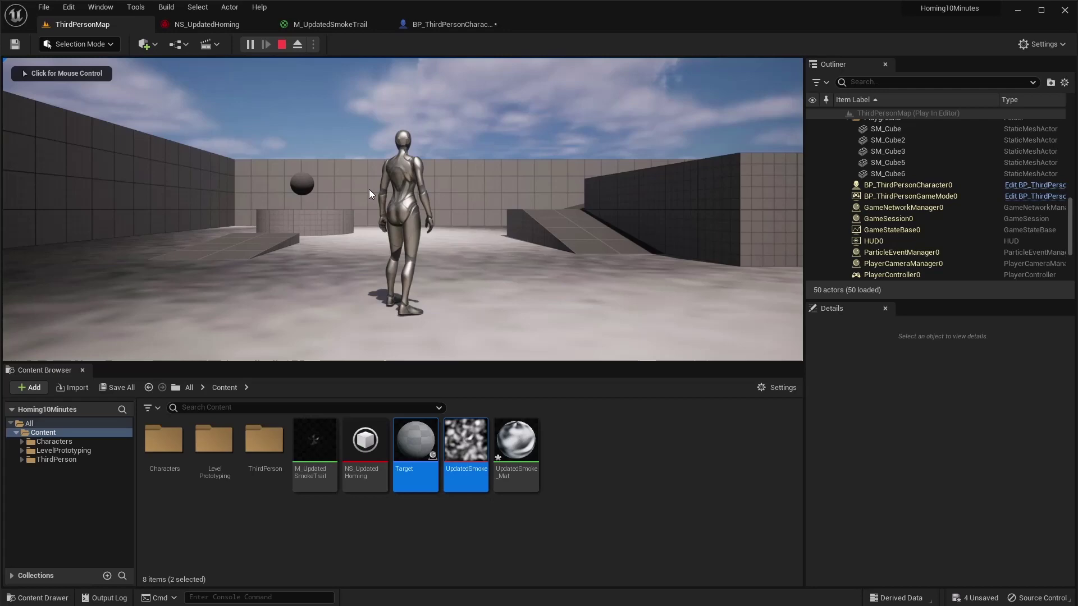
pyautogui.press('f')
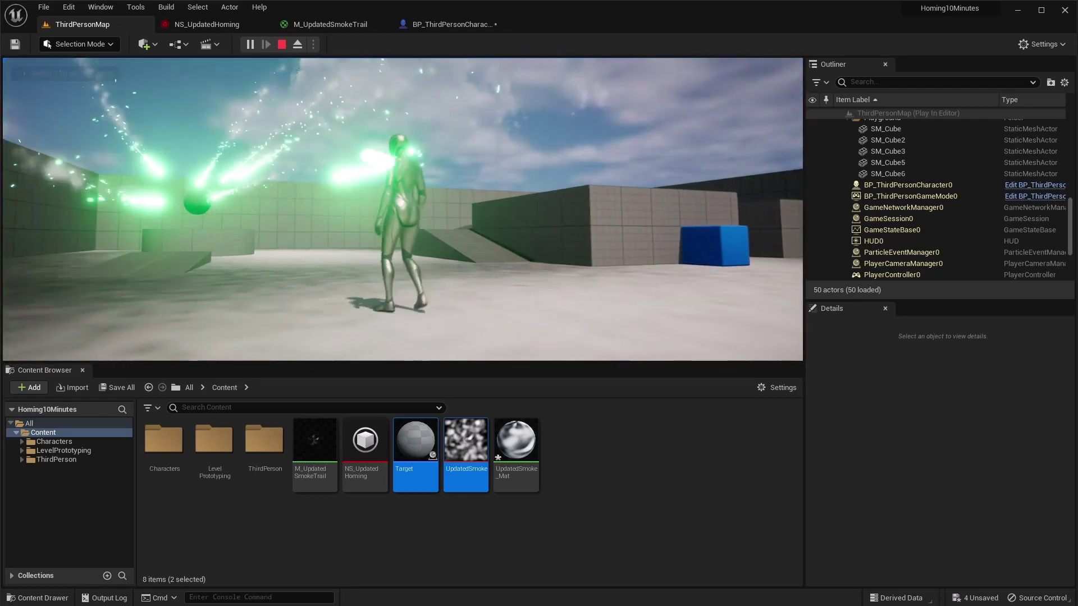
pyautogui.press('Escape')
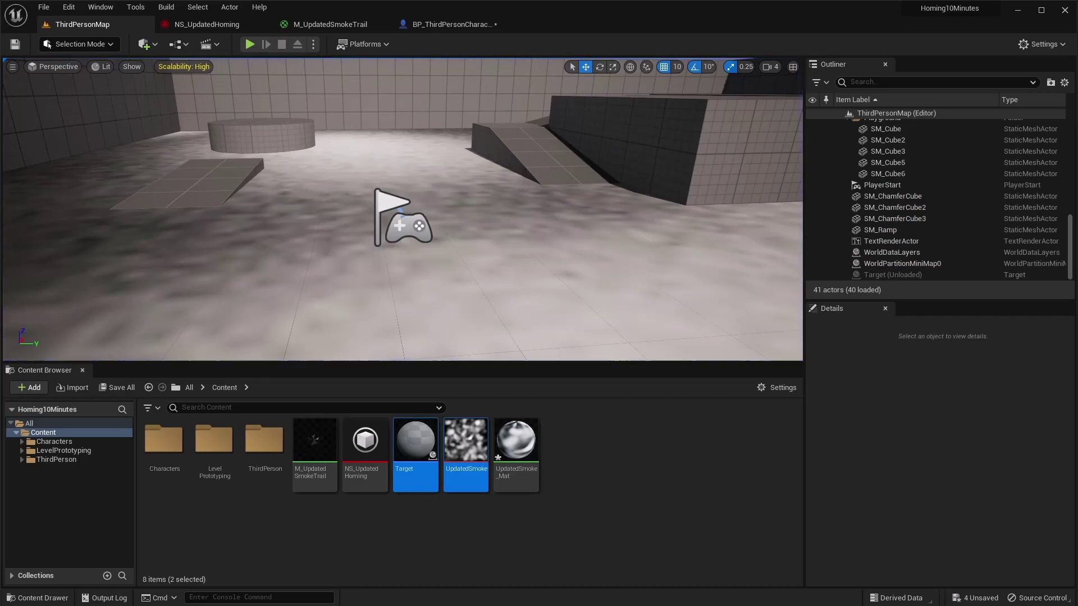